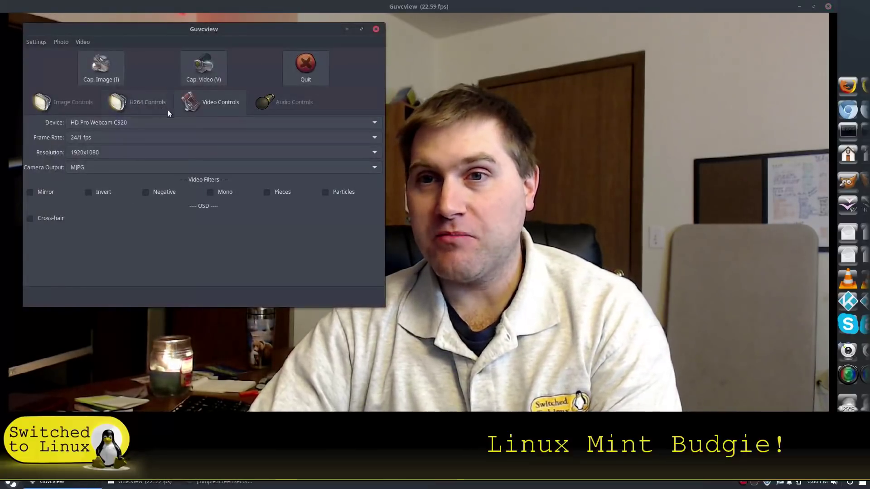
# Step: Open Guvcview's camera resolution list and scroll up toward 432x240
pyautogui.click(168, 153)
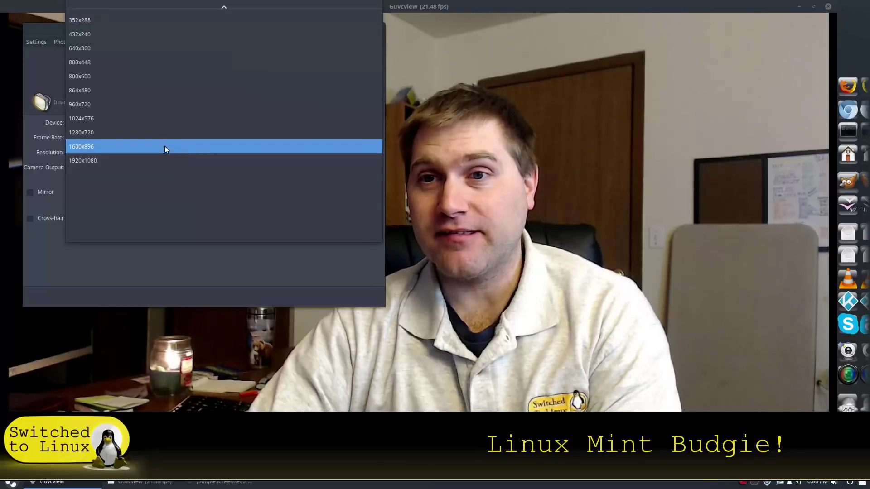
pyautogui.scroll(1, 137, 64)
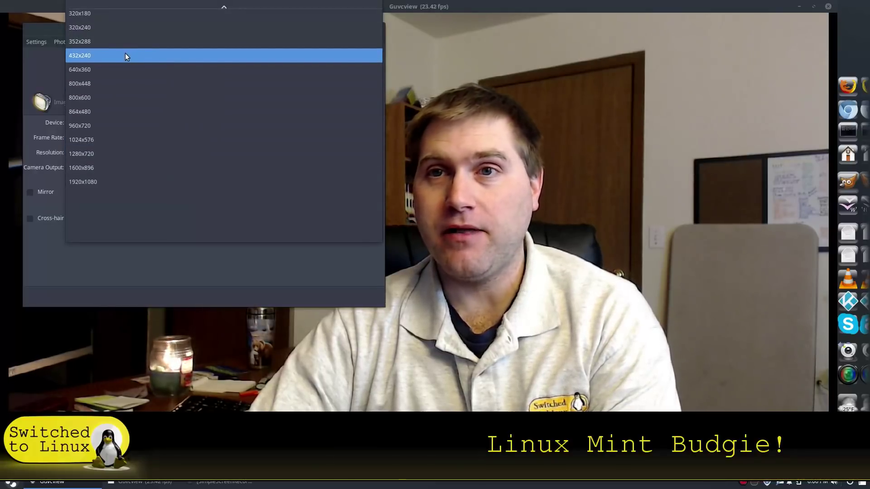
# Step: Set the webcam resolution to 432x240, shift the preview, and minimize the main Guvcview window
pyautogui.click(126, 54)
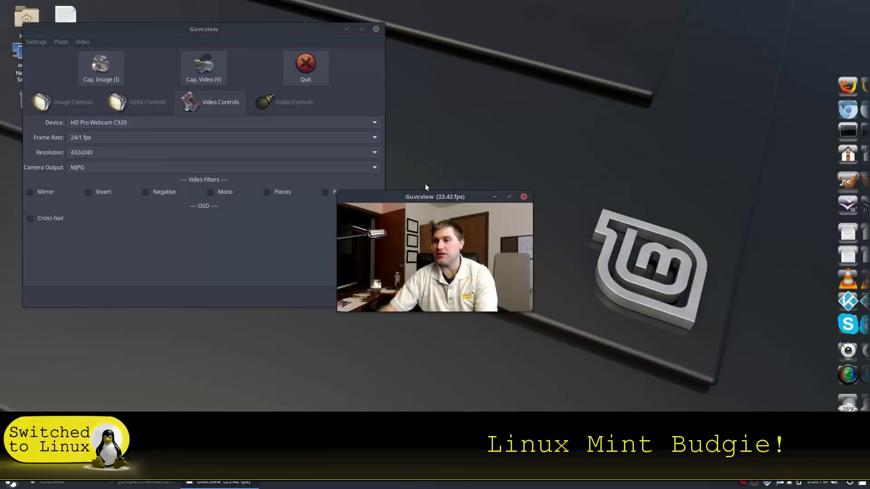
pyautogui.moveTo(466, 187); pyautogui.dragTo(670, 58)
pyautogui.click(347, 29)
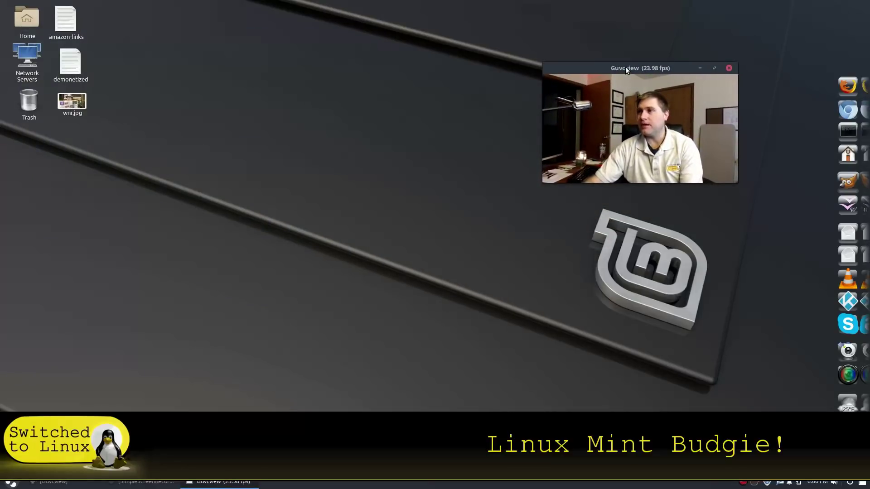
# Step: Make the webcam preview Always On Top and move it to the top of the screen
pyautogui.rightClick(217, 483)
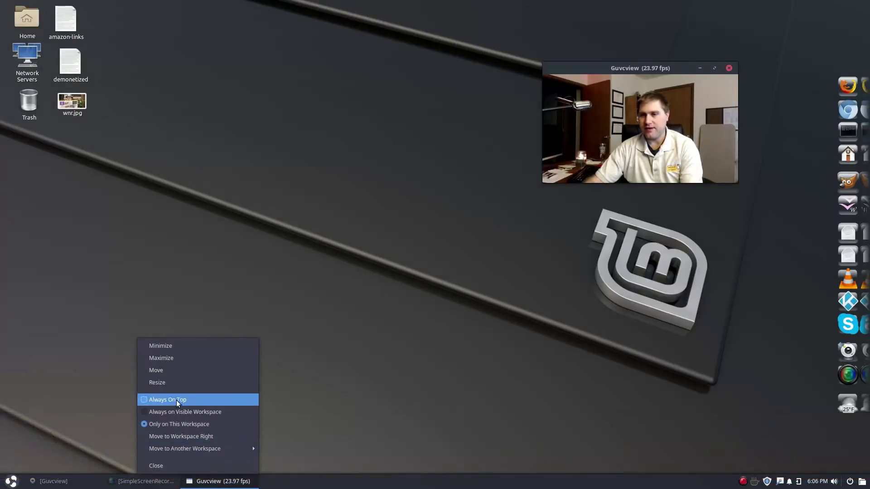
pyautogui.click(175, 401)
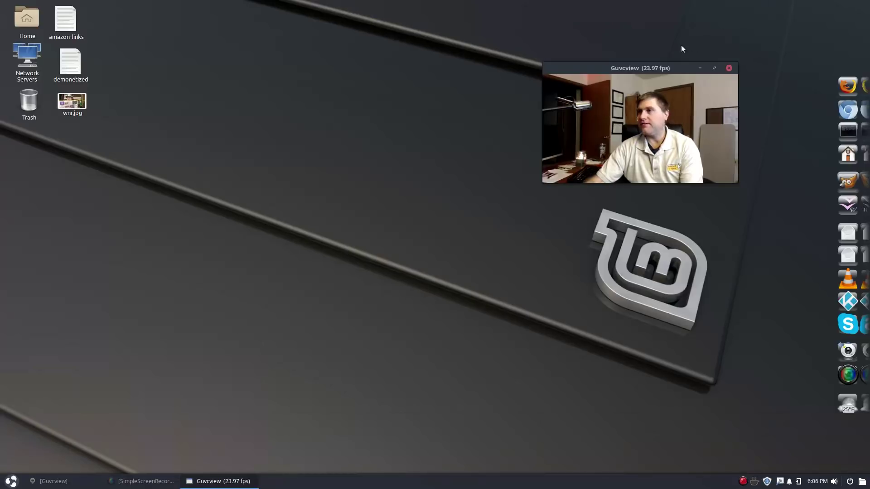
pyautogui.moveTo(647, 69); pyautogui.dragTo(608, 13)
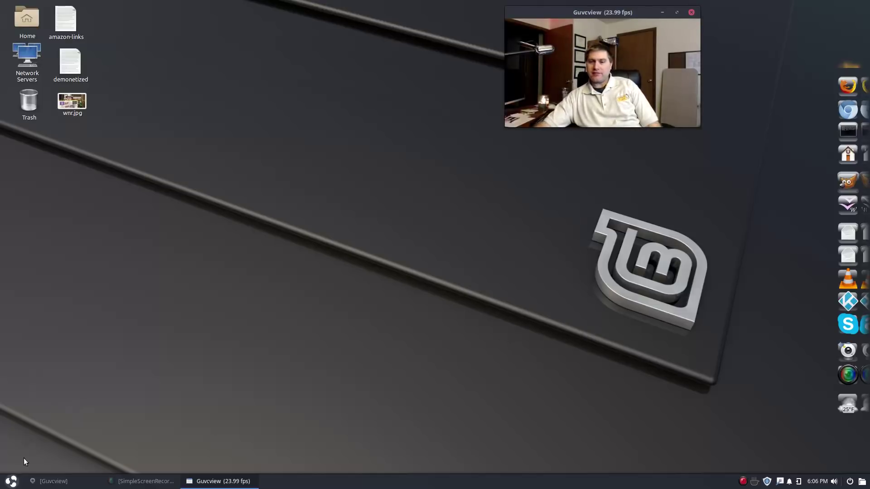
pyautogui.click(11, 482)
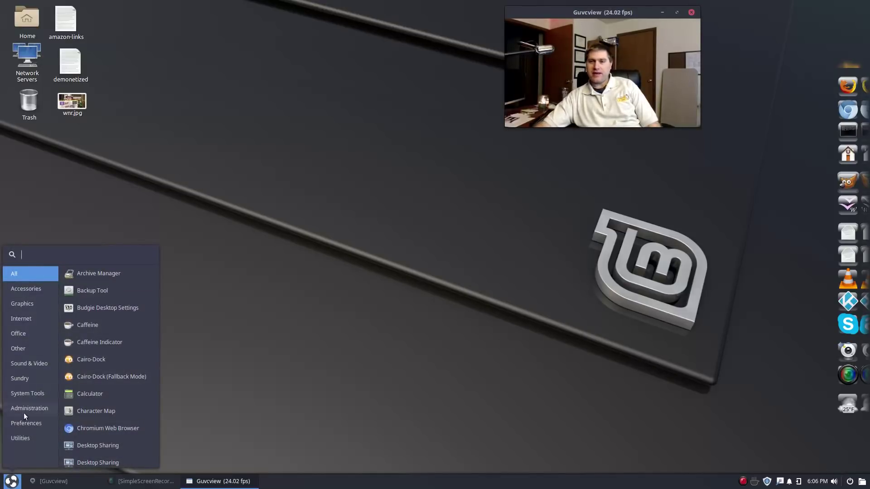
pyautogui.scroll(-3, 104, 362)
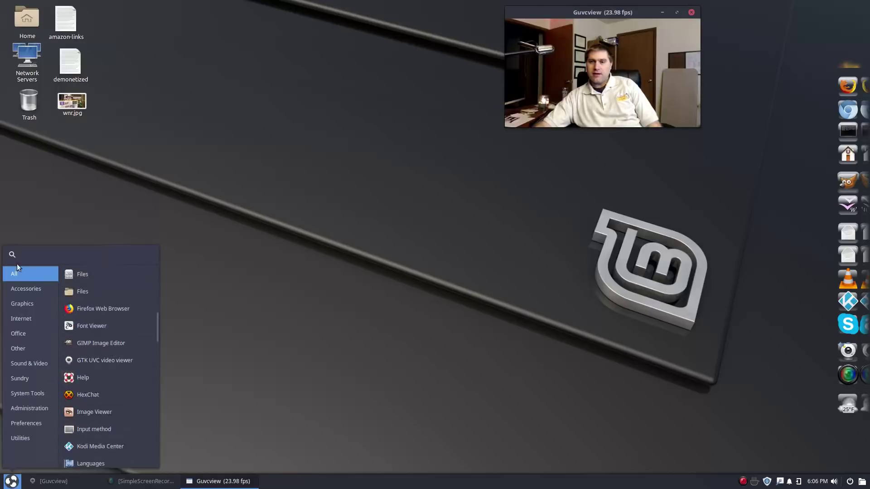
pyautogui.click(18, 290)
pyautogui.click(16, 310)
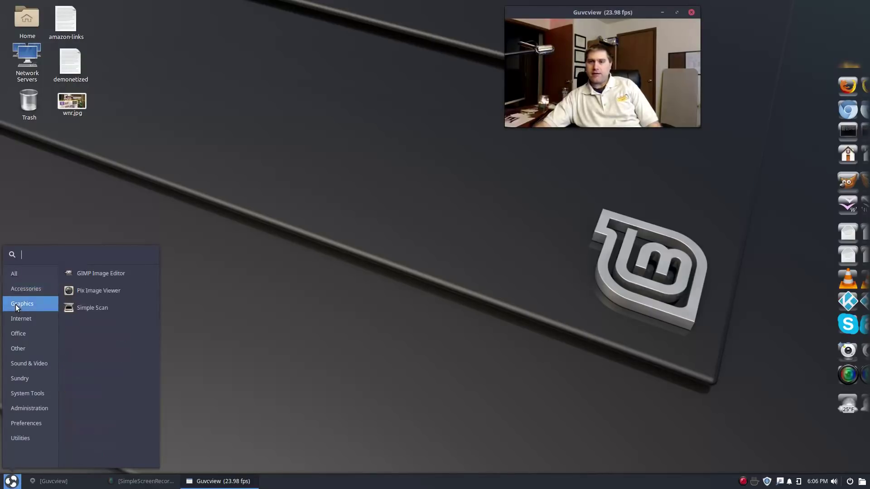
pyautogui.click(20, 321)
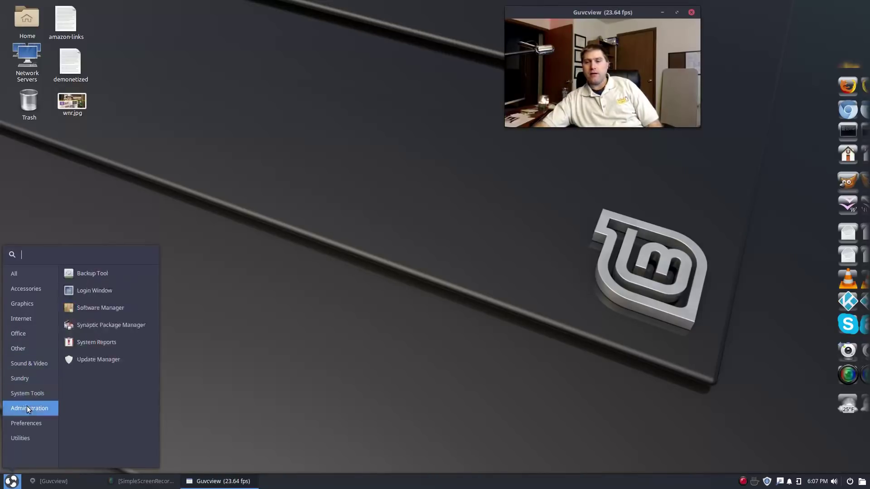
pyautogui.click(297, 388)
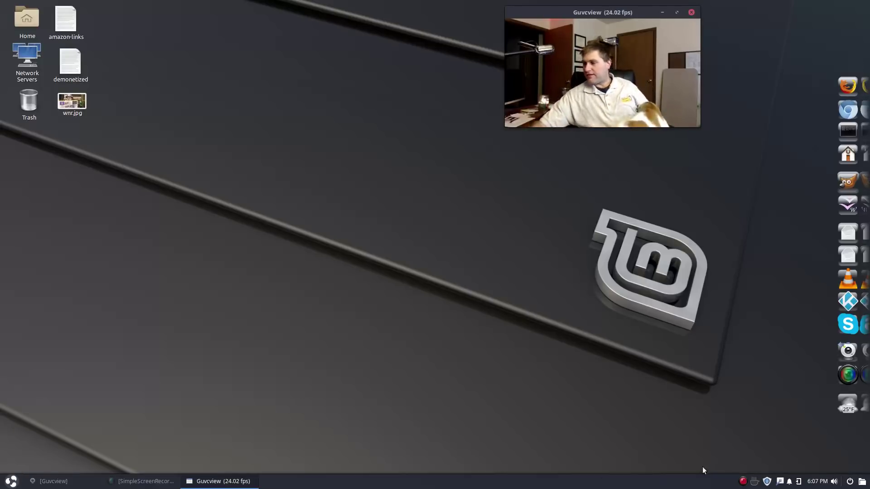
pyautogui.click(799, 481)
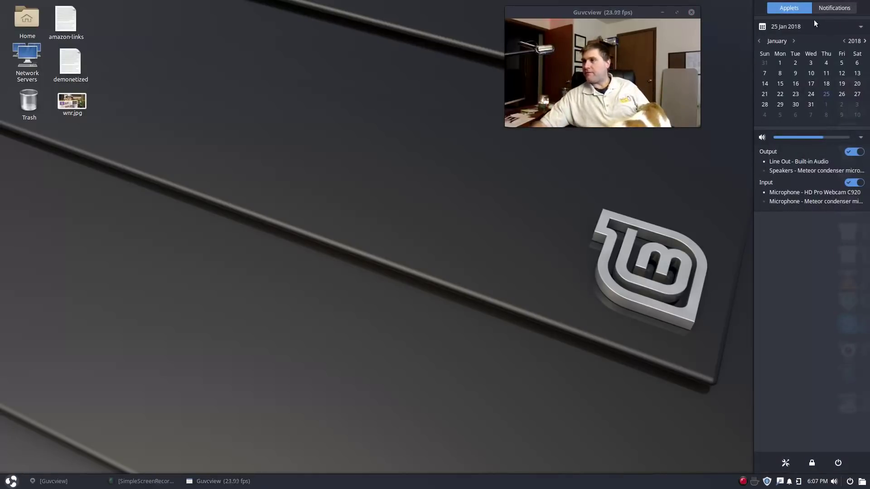
pyautogui.click(832, 8)
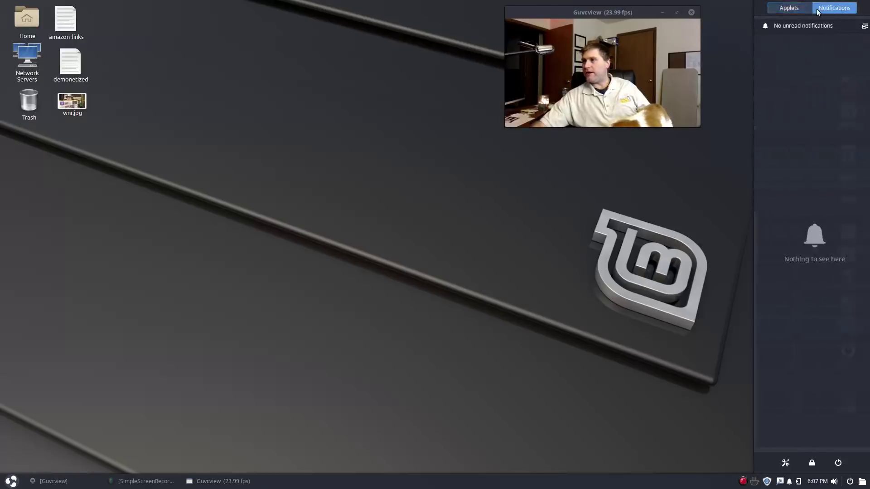
pyautogui.click(789, 7)
pyautogui.click(84, 37)
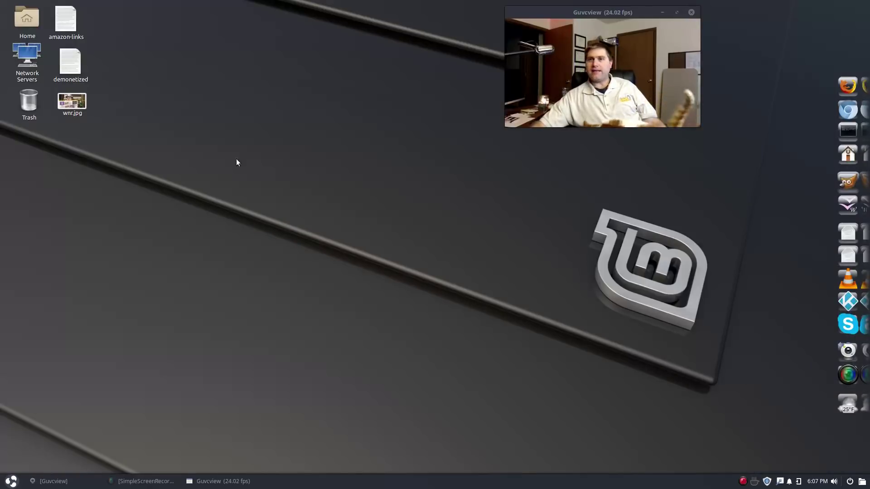
pyautogui.rightClick(253, 173)
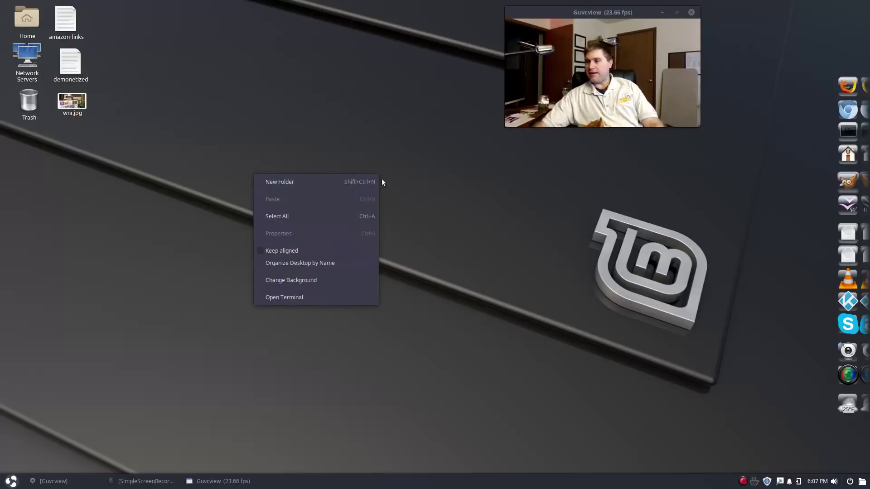
pyautogui.click(503, 290)
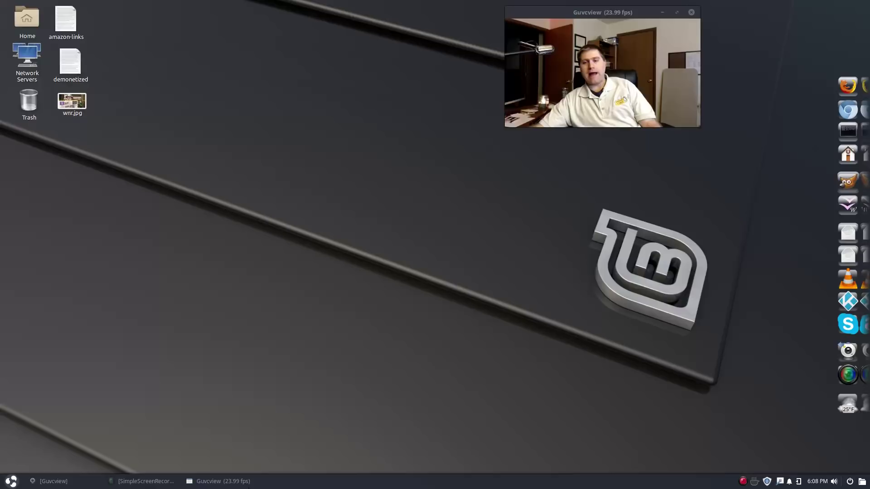
pyautogui.click(845, 156)
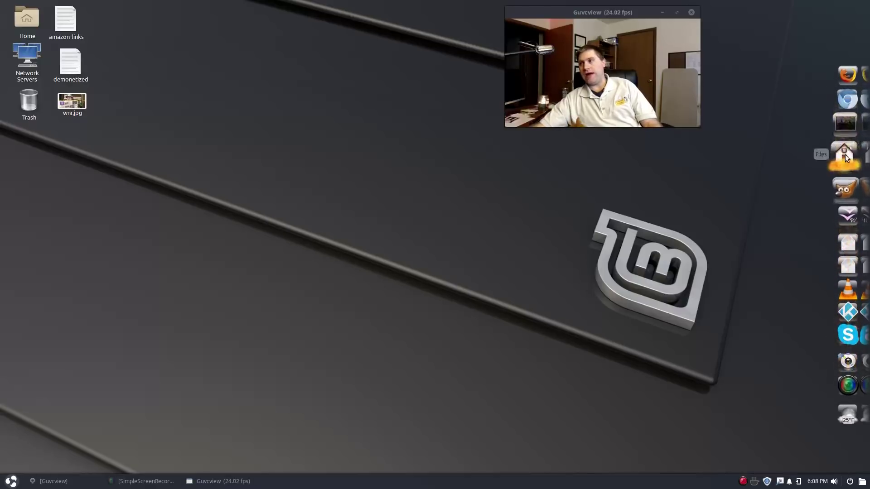
pyautogui.click(6, 483)
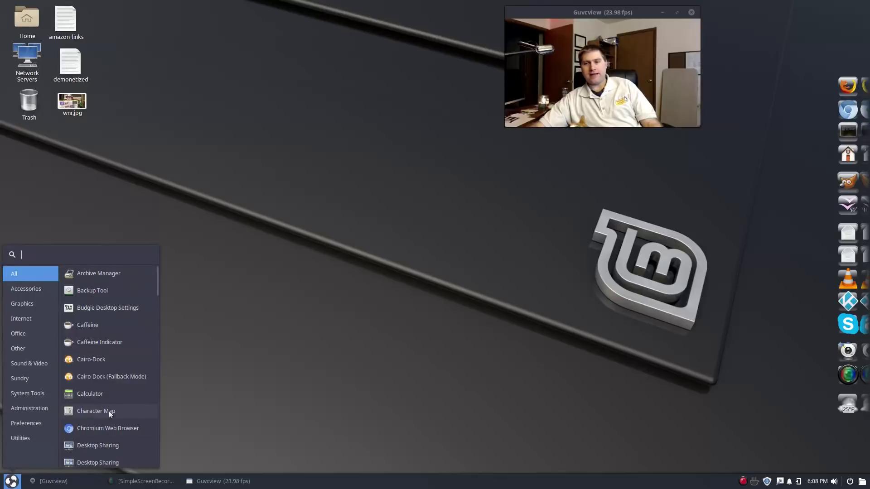
pyautogui.click(340, 339)
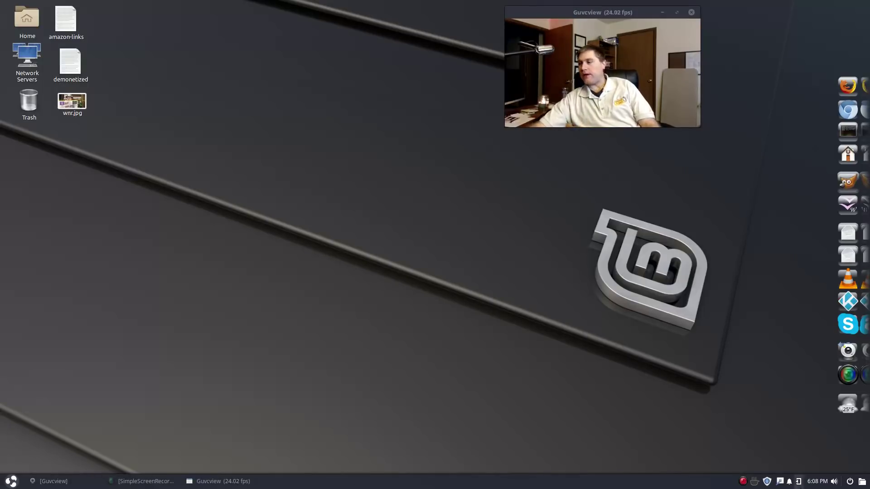
pyautogui.click(798, 481)
pyautogui.click(798, 482)
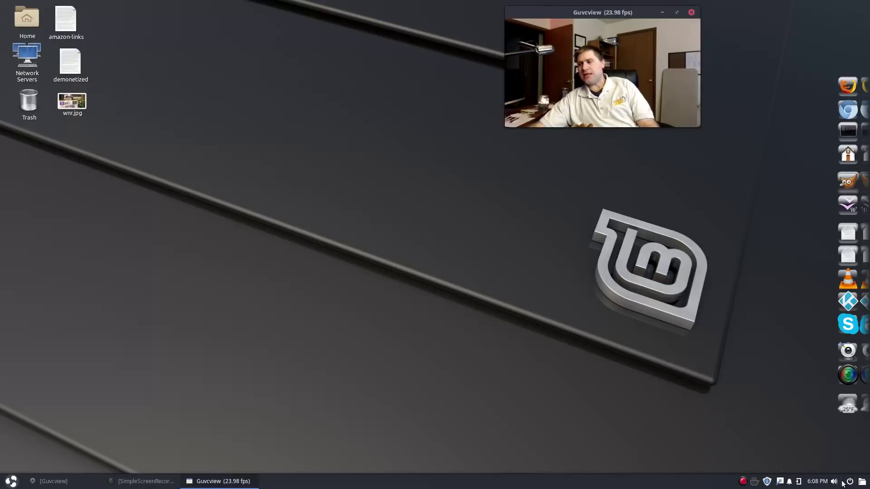
pyautogui.click(799, 482)
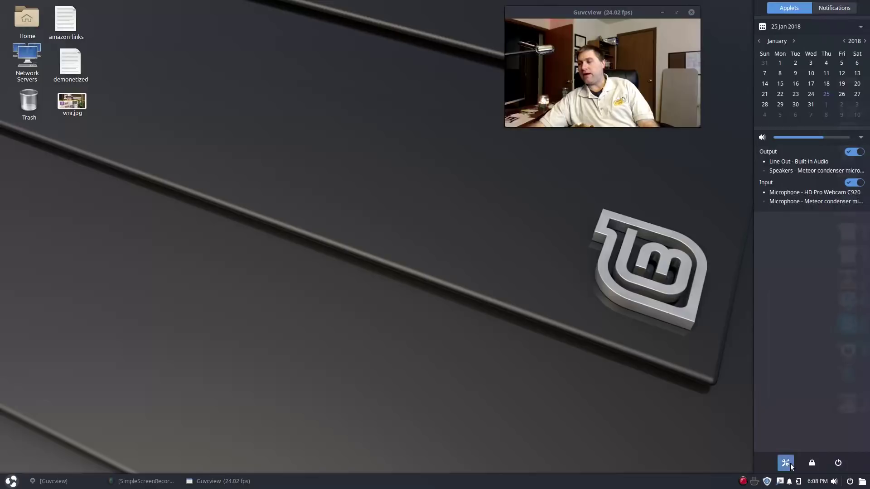
pyautogui.click(786, 463)
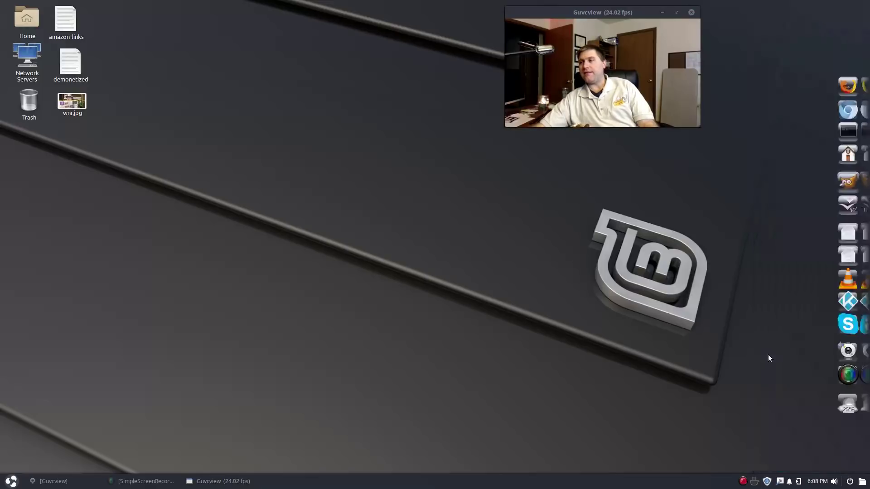
pyautogui.moveTo(397, 129); pyautogui.dragTo(302, 133)
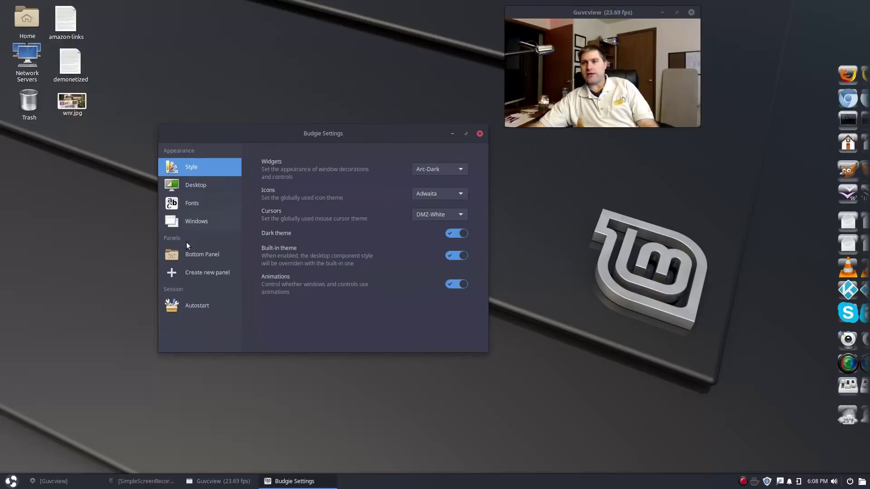
pyautogui.click(196, 252)
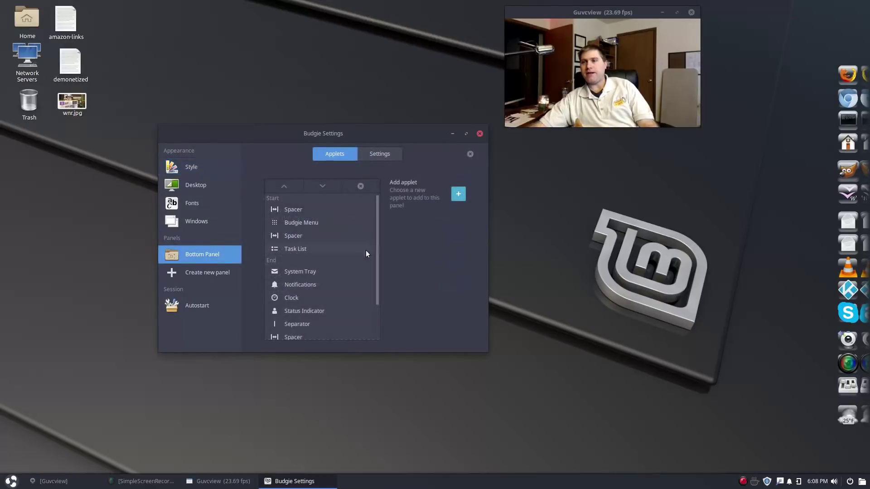
pyautogui.scroll(-2, 330, 254)
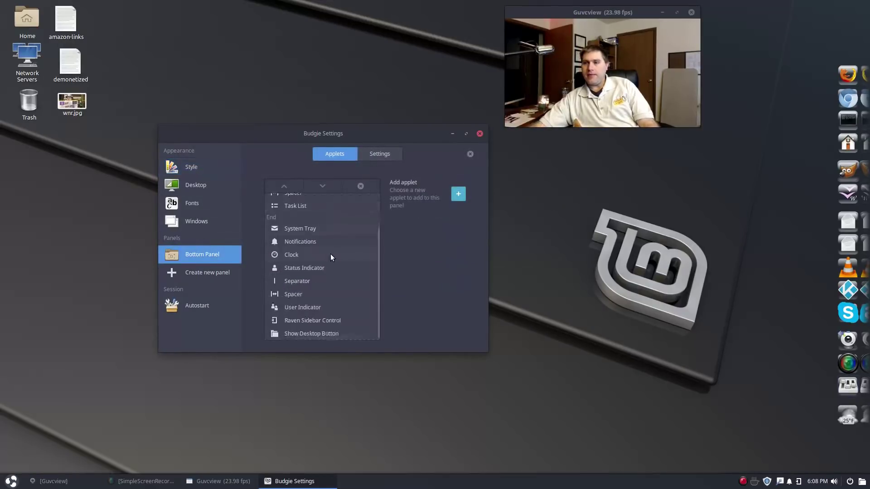
pyautogui.click(480, 134)
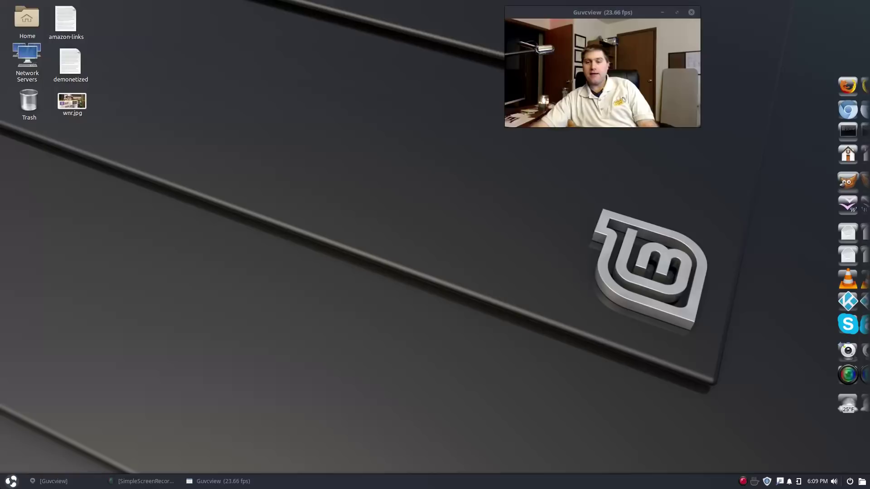
# Step: Search 'in' in the application menu and open the system Details page
pyautogui.click(11, 482)
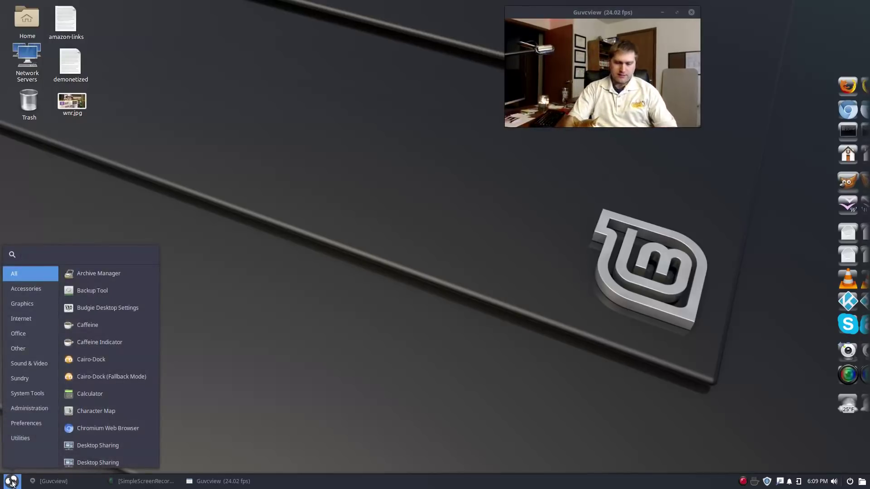
pyautogui.write('in')
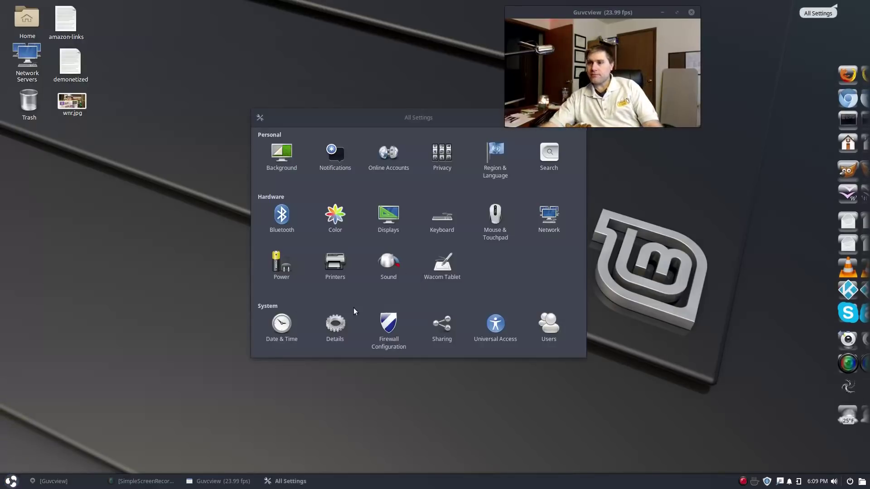
pyautogui.click(342, 326)
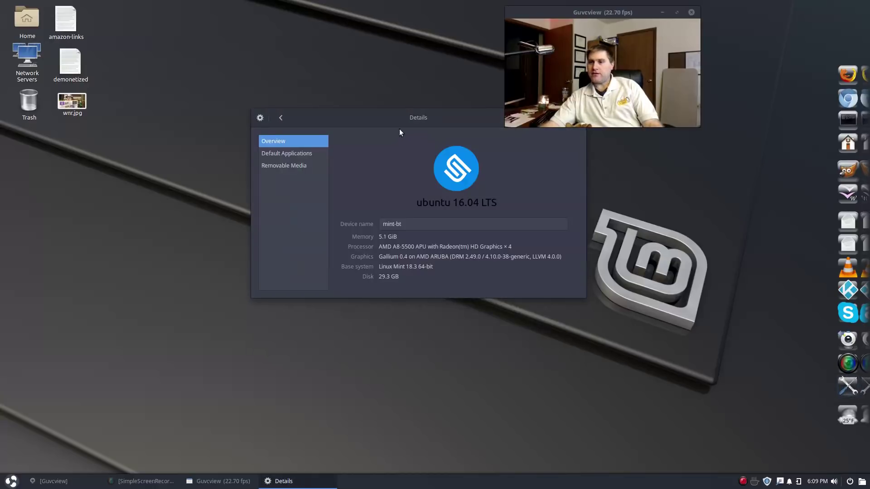
# Step: Reposition the Details window, inspect the base system info, and return to All Settings
pyautogui.moveTo(354, 135); pyautogui.dragTo(218, 163)
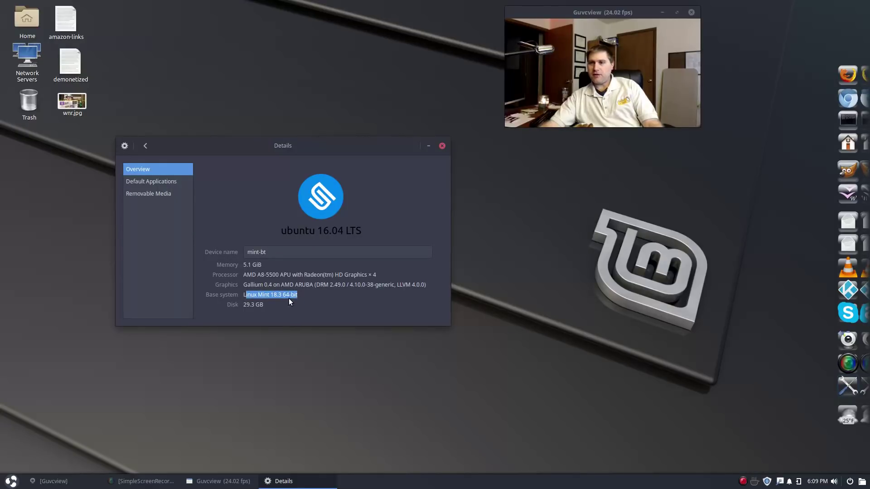
pyautogui.moveTo(248, 283); pyautogui.dragTo(251, 284)
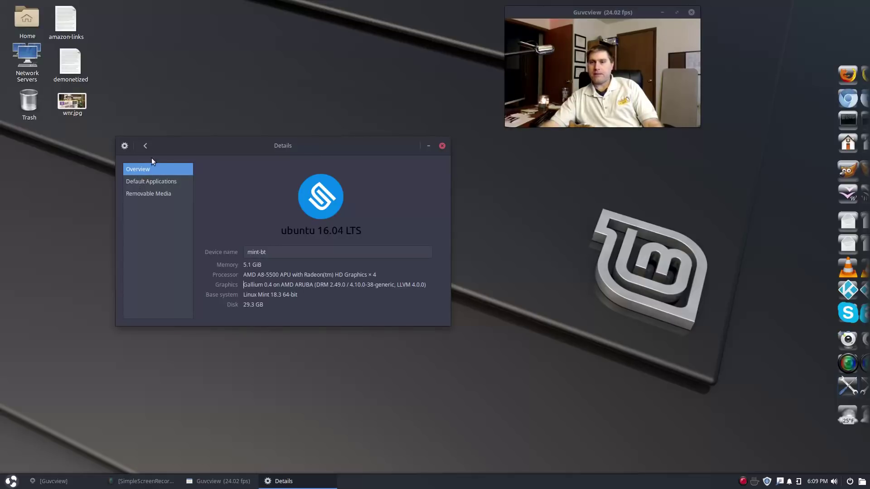
pyautogui.click(145, 145)
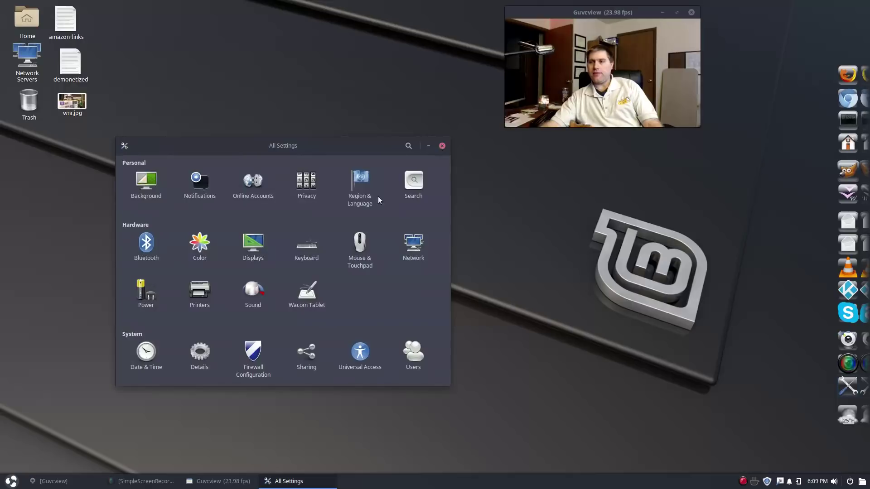
pyautogui.click(442, 145)
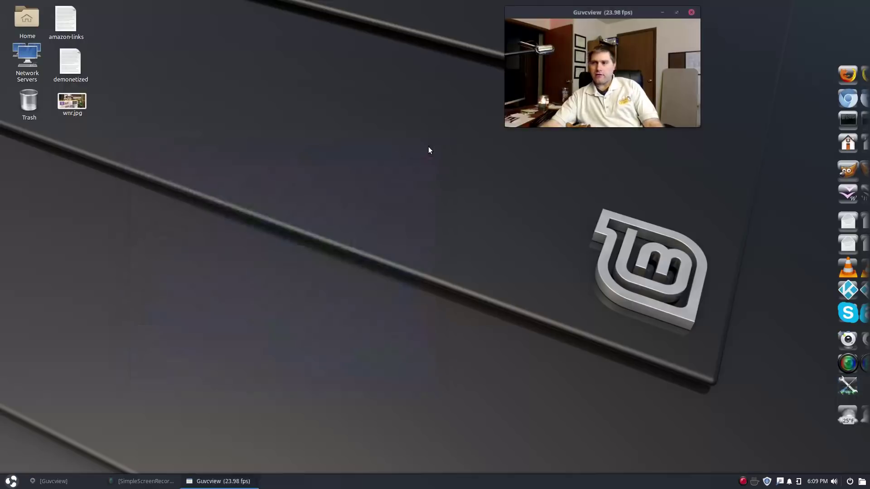
pyautogui.press('super')
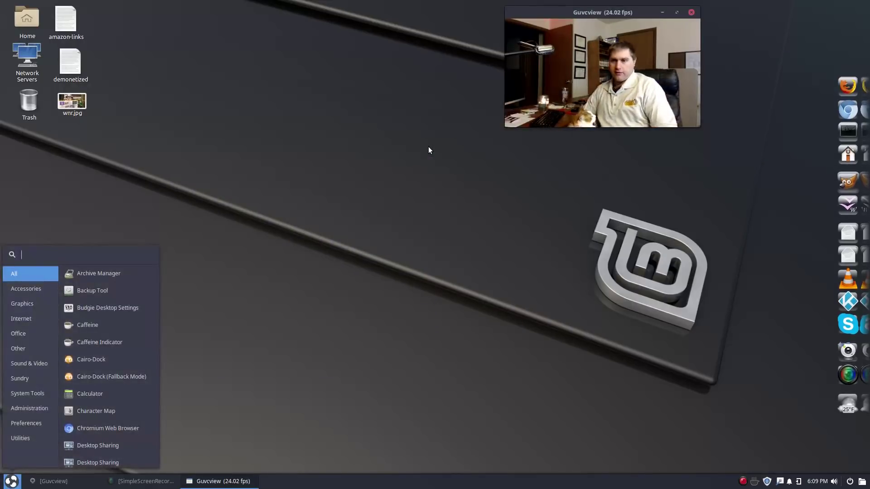
pyautogui.write('dri')
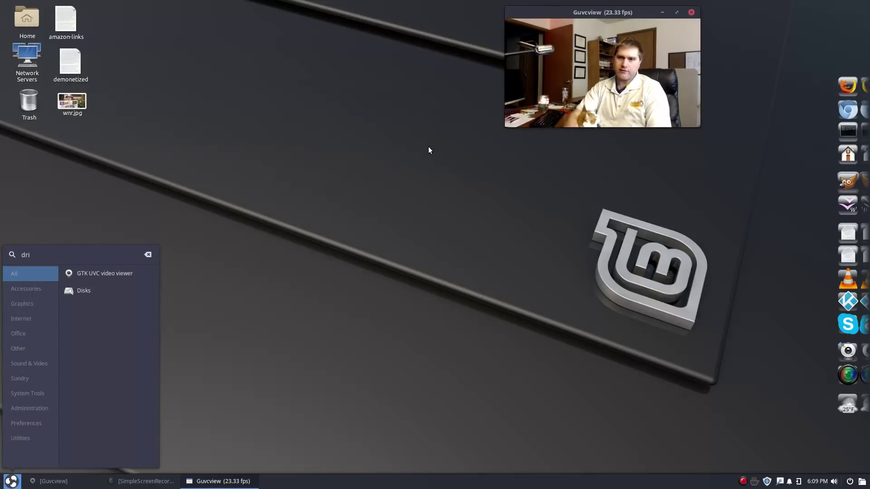
pyautogui.press('BackSpace')
pyautogui.press('BackSpace')
pyautogui.press('BackSpace')
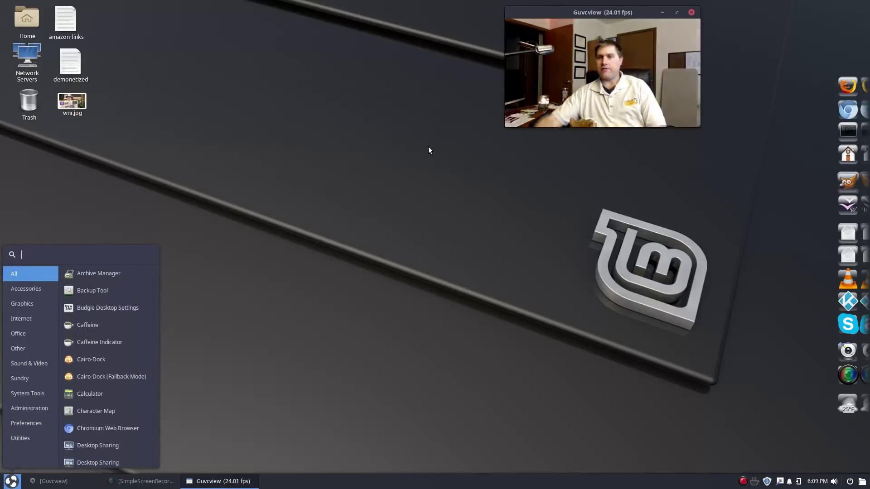
pyautogui.click(376, 429)
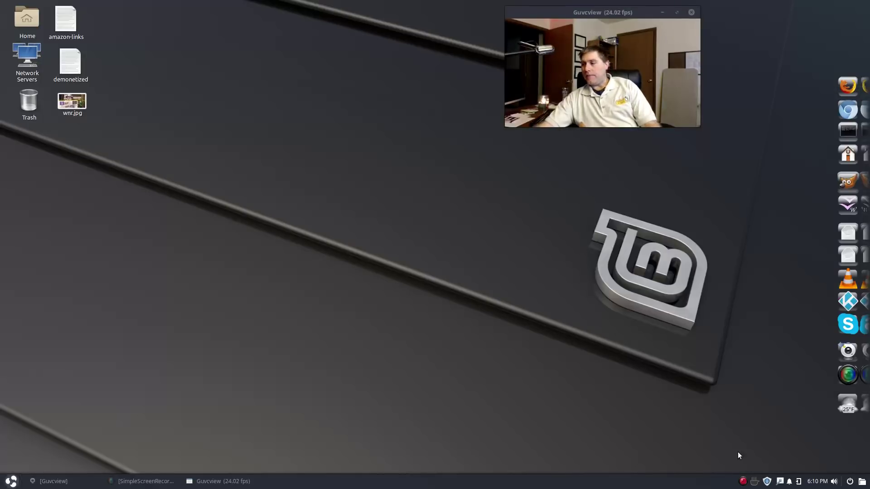
pyautogui.click(805, 482)
pyautogui.click(785, 463)
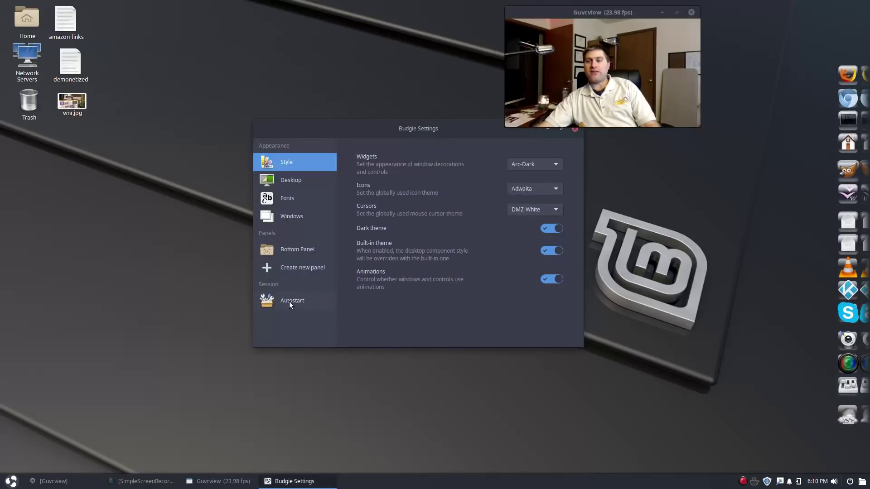
pyautogui.click(289, 300)
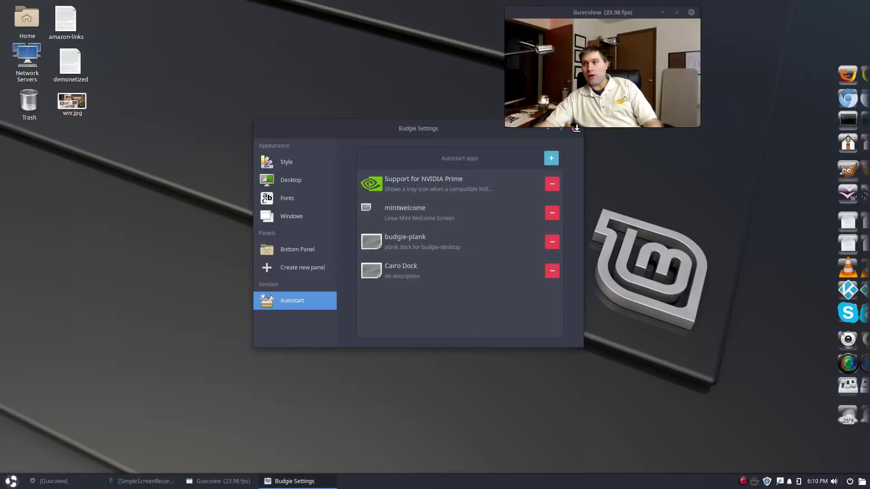
# Step: Close the Budgie settings window and launch Startup Applications by searching 'st' in the menu
pyautogui.moveTo(556, 135); pyautogui.dragTo(545, 171)
pyautogui.hotkey('alt', 'F4')
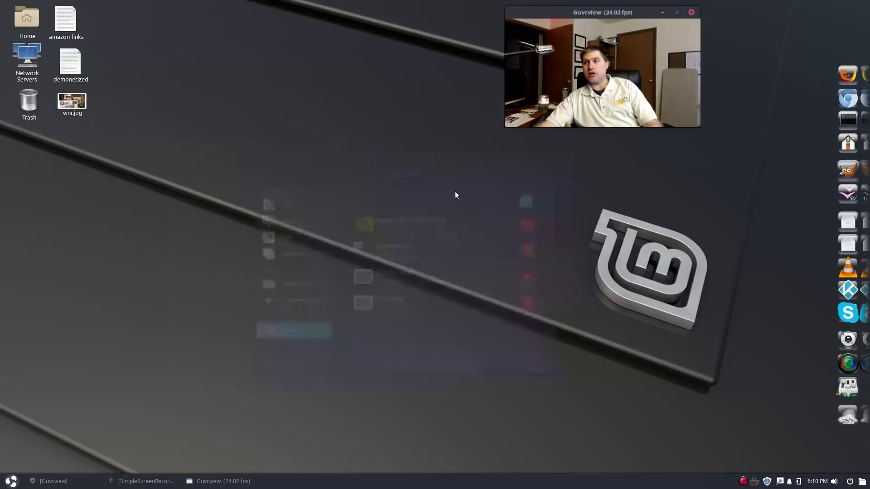
pyautogui.press('super')
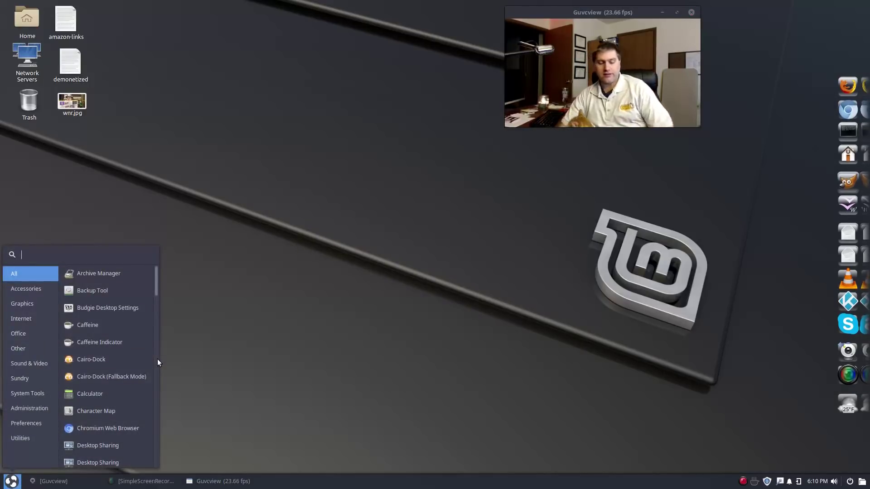
pyautogui.write('au')
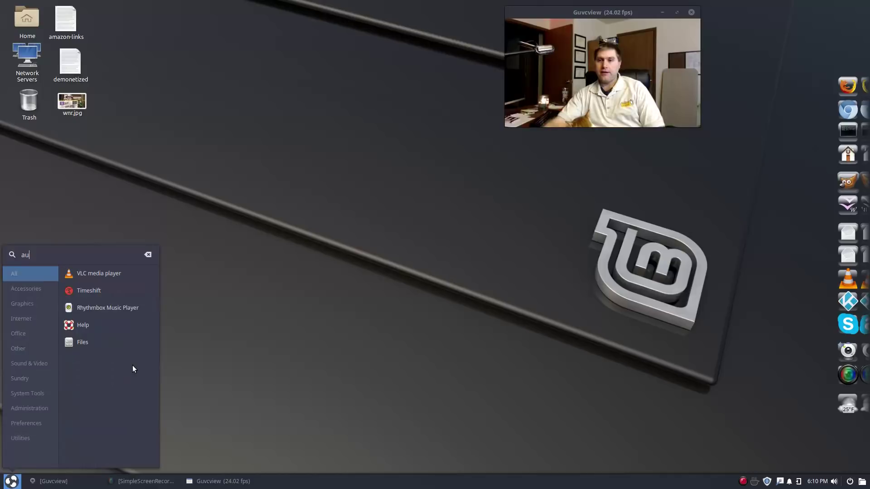
pyautogui.press('BackSpace')
pyautogui.press('BackSpace')
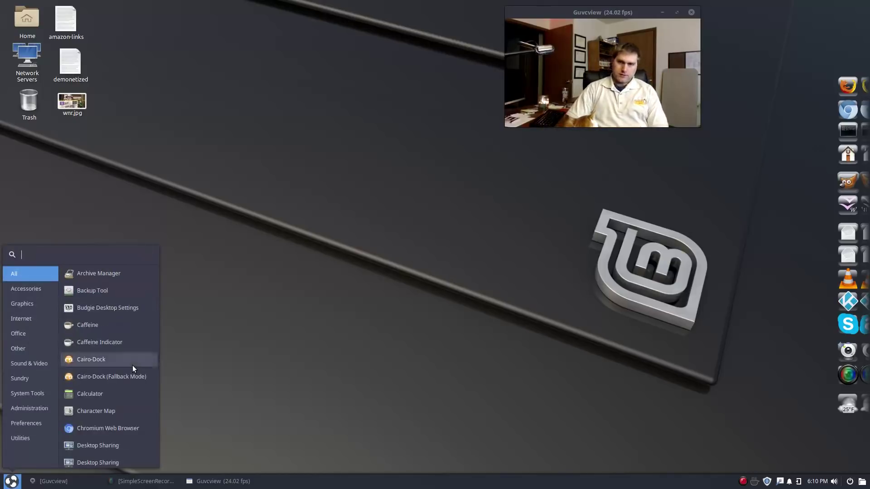
pyautogui.write('st')
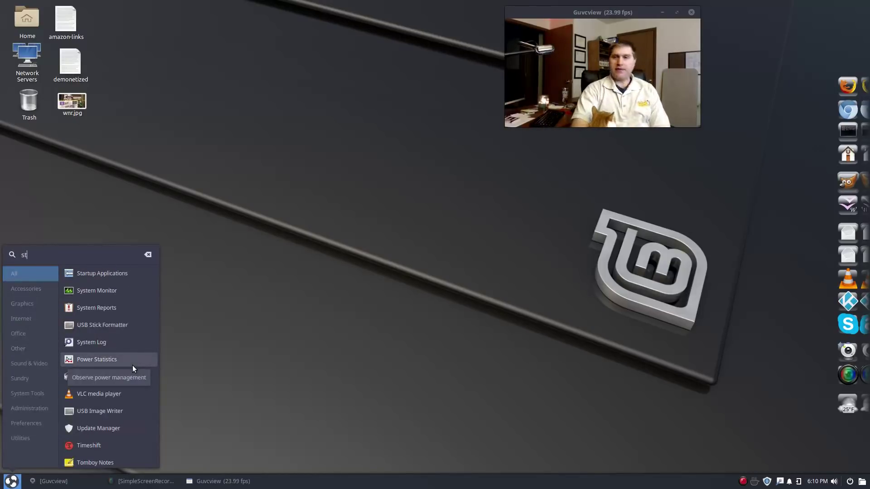
pyautogui.click(91, 274)
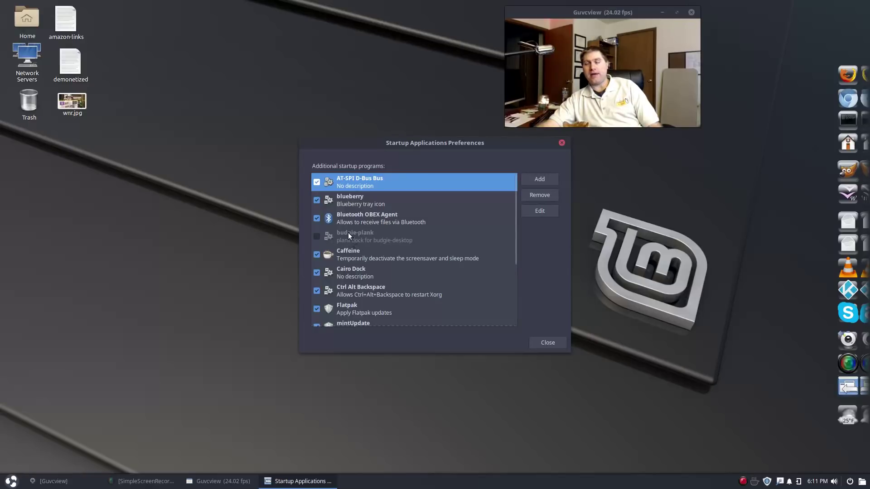
pyautogui.click(562, 143)
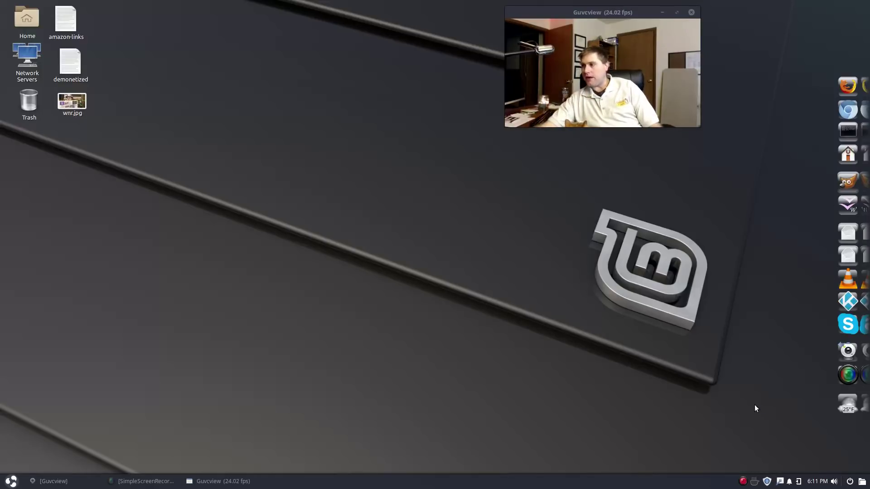
# Step: Open and dismiss the application menu, then start a Terminal from the Plank dock
pyautogui.click(11, 481)
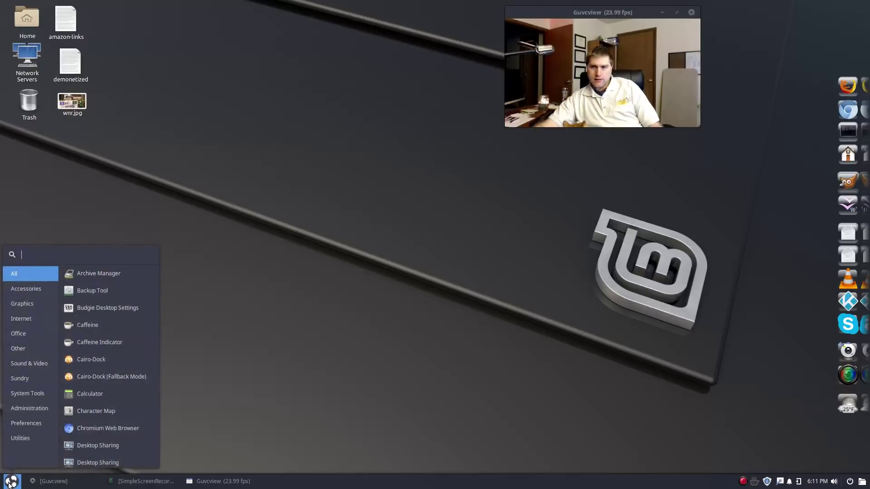
pyautogui.click(10, 484)
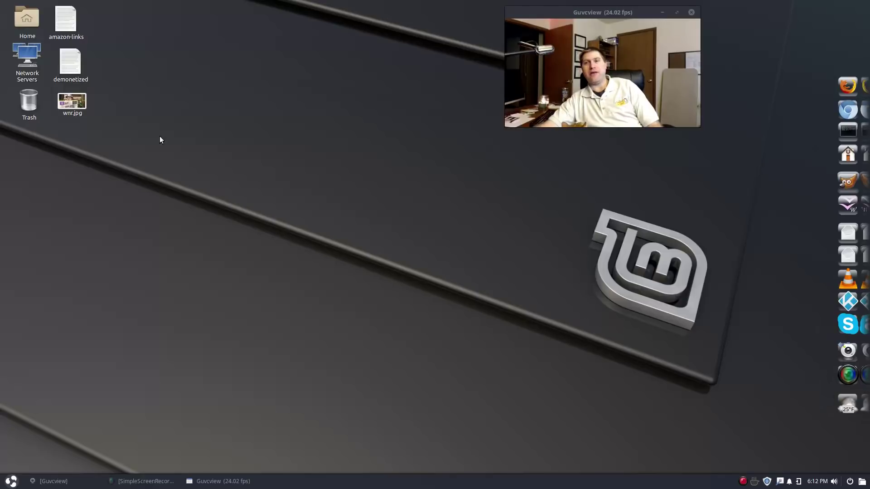
pyautogui.click(846, 133)
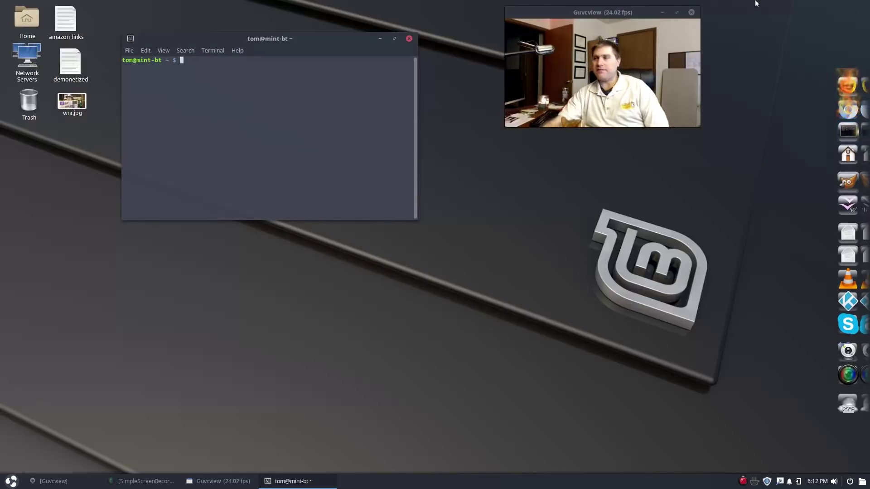
# Step: Launch Firefox from the Plank dock
pyautogui.click(845, 91)
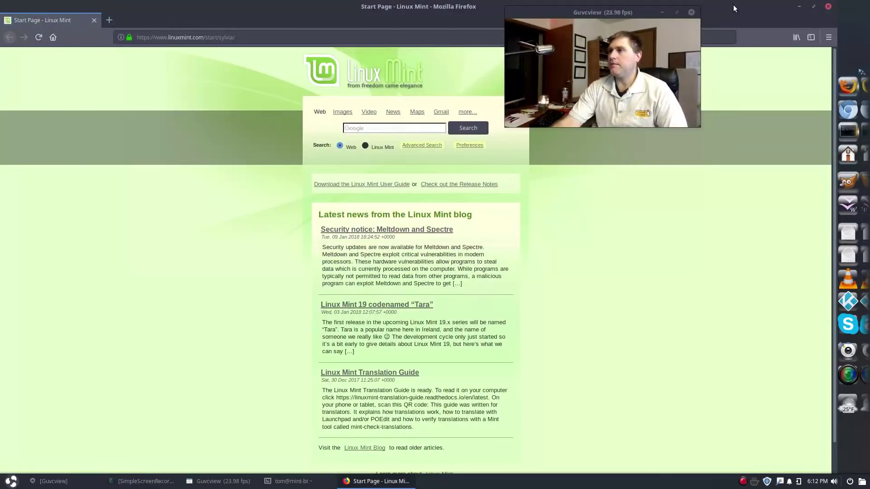
# Step: Tile Firefox to the left half and search the web for 'linux mint budgie'
pyautogui.moveTo(733, 5); pyautogui.dragTo(8, 133)
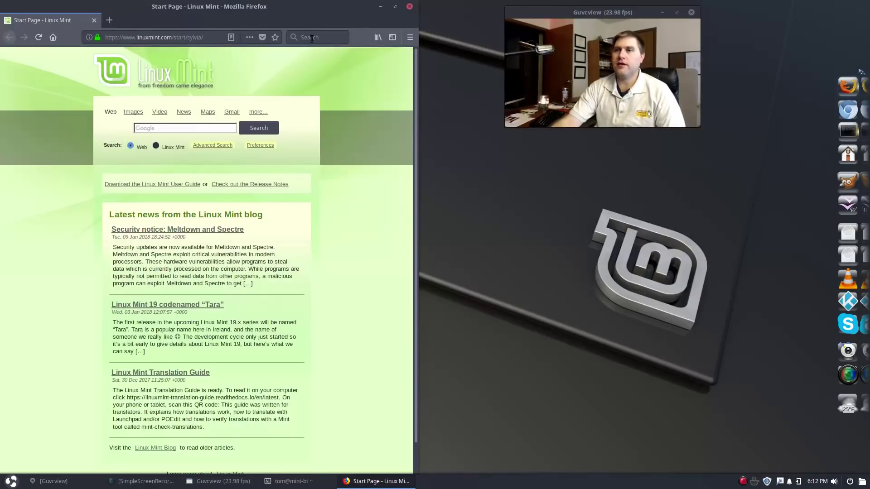
pyautogui.click(312, 38)
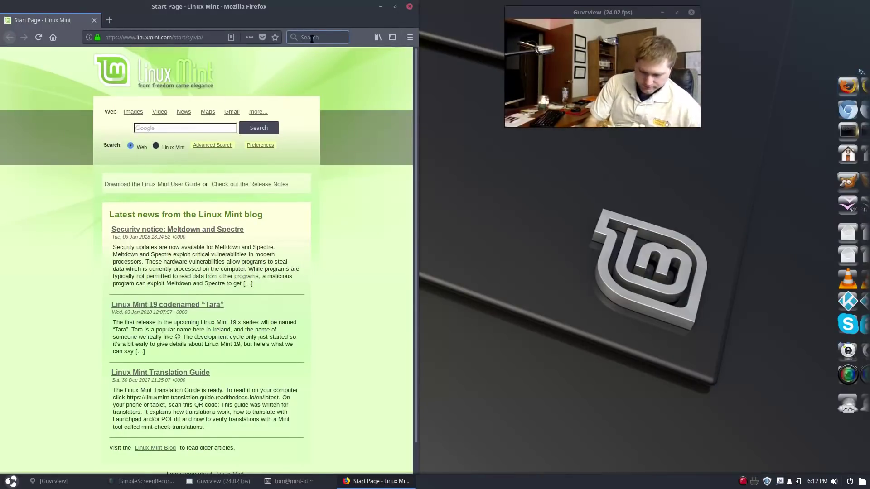
pyautogui.write('lionux')
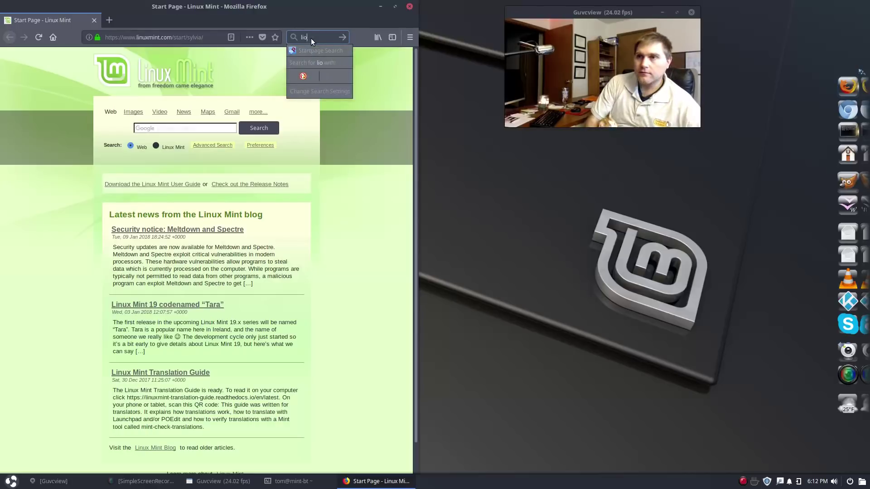
pyautogui.press('BackSpace')
pyautogui.press('BackSpace')
pyautogui.press('BackSpace')
pyautogui.press('BackSpace')
pyautogui.write('nux m')
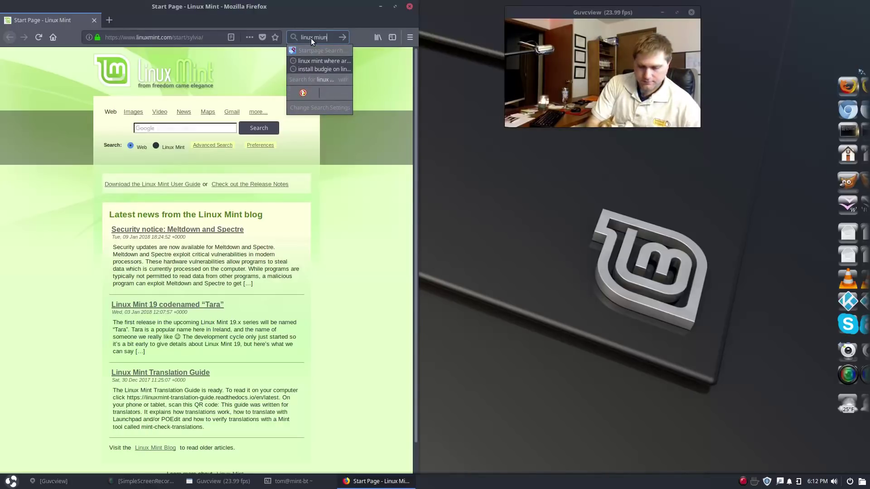
pyautogui.write('in')
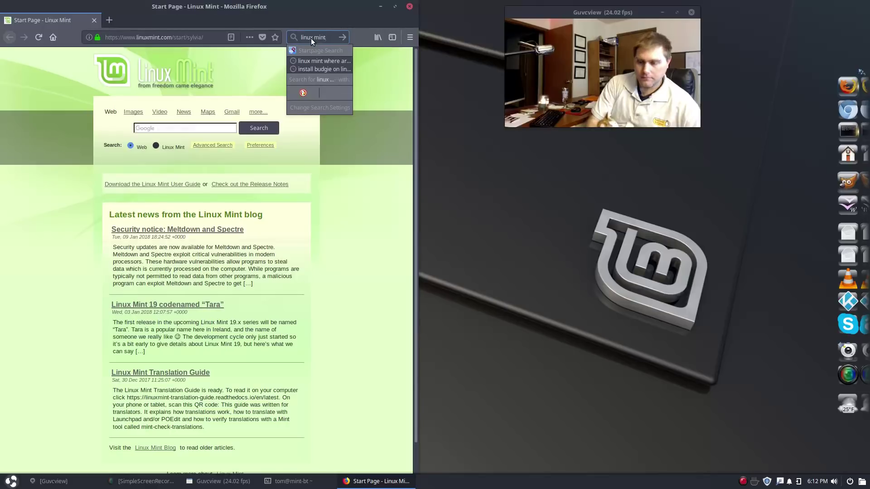
pyautogui.write('udg')
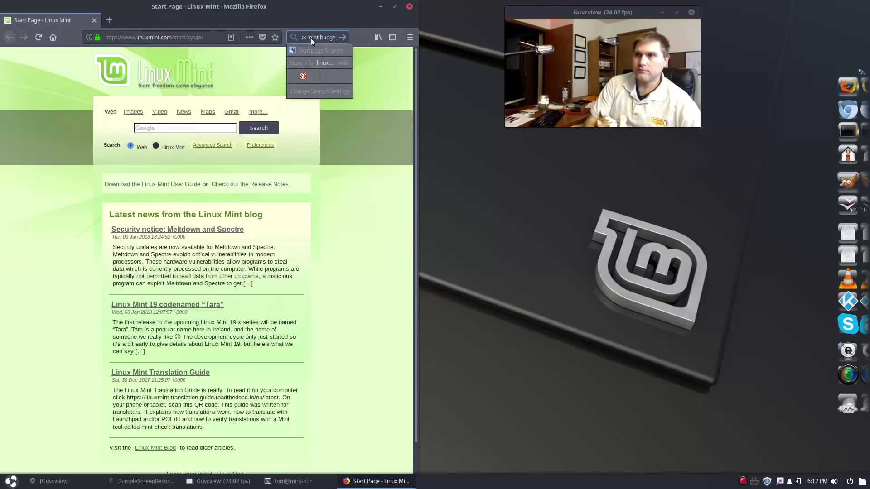
pyautogui.write('ie')
pyautogui.press('Return')
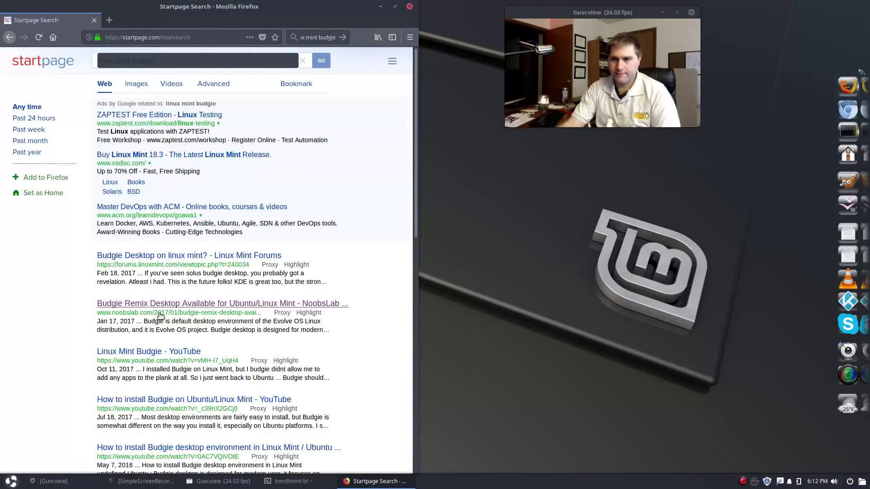
# Step: Open the NoobsLab Budgie Remix article, close the results tab, and scroll to the install steps
pyautogui.click(160, 305)
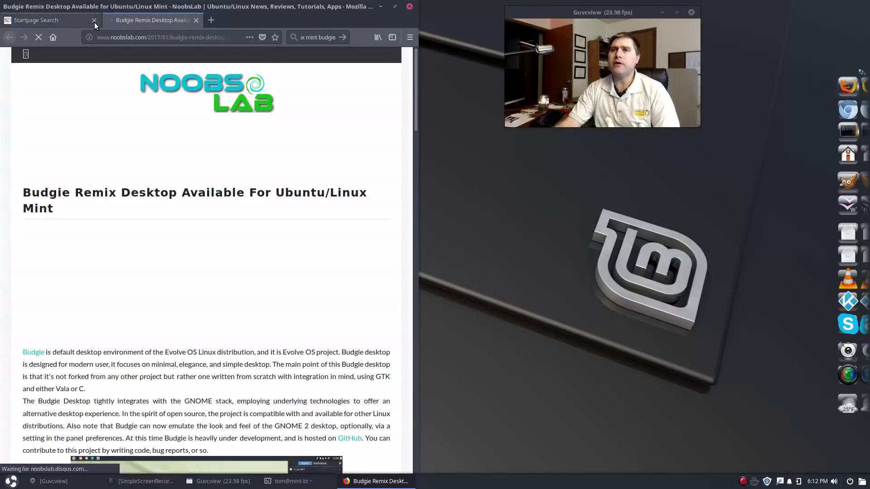
pyautogui.click(94, 20)
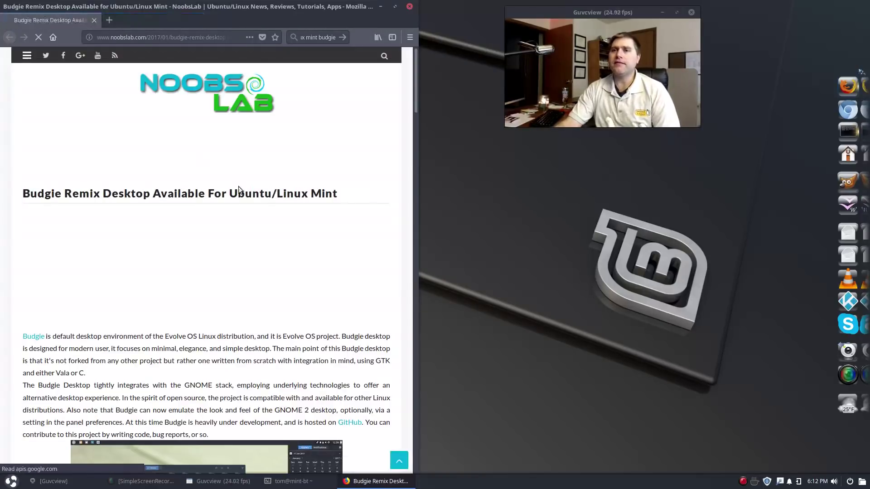
pyautogui.scroll(-5, 252, 181)
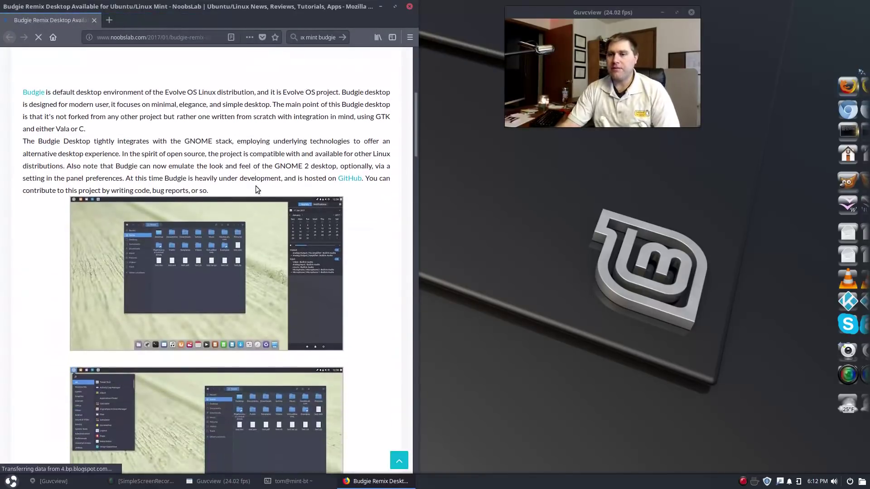
pyautogui.scroll(-8, 255, 188)
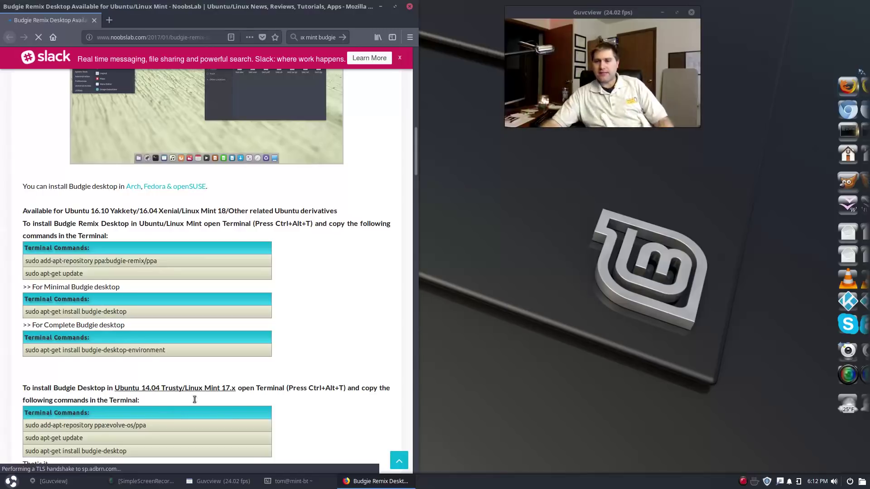
pyautogui.scroll(-2, 229, 395)
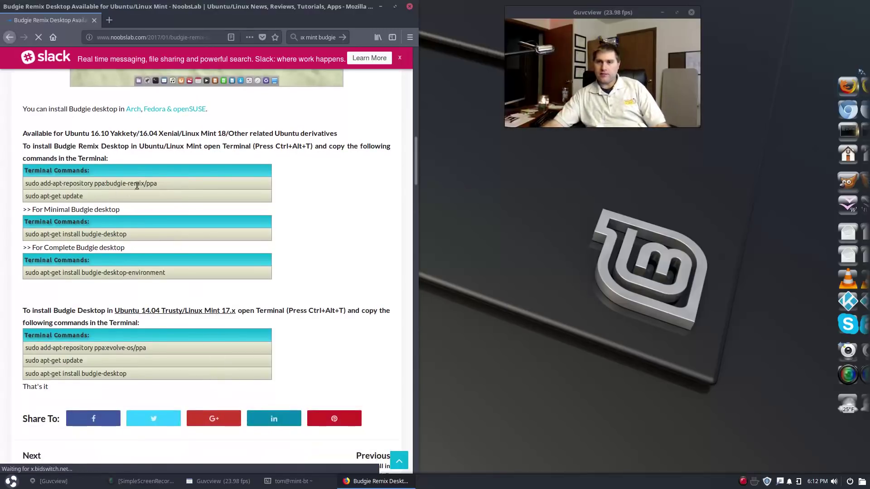
# Step: Select the budgie-remix PPA, apt-get update and budgie-desktop-environment install commands, then scroll back up
pyautogui.moveTo(157, 184); pyautogui.dragTo(28, 185)
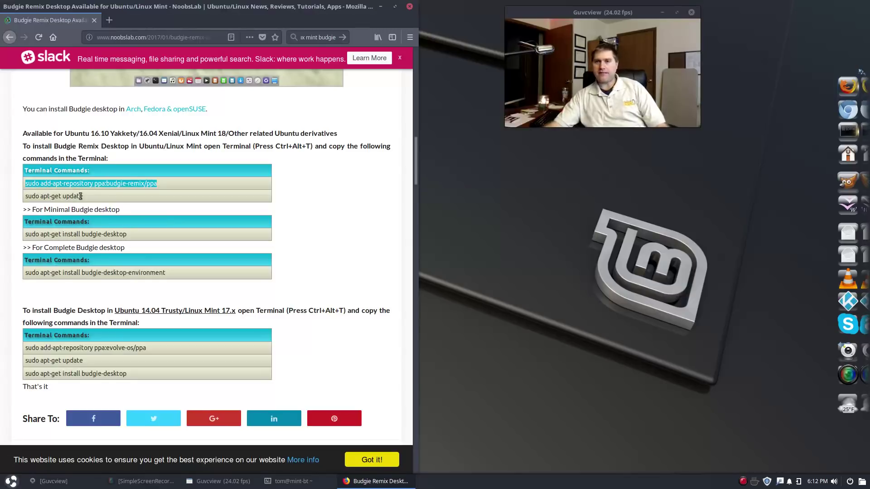
pyautogui.moveTo(80, 196); pyautogui.dragTo(40, 192)
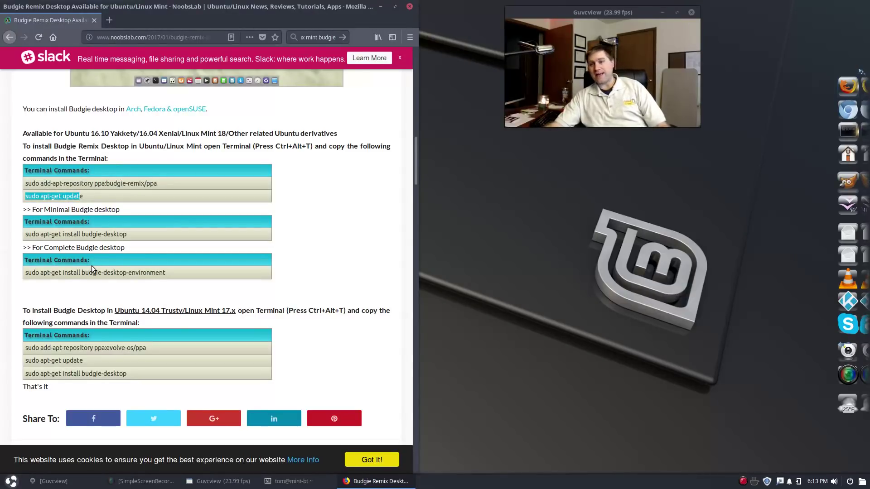
pyautogui.moveTo(170, 273); pyautogui.dragTo(7, 271)
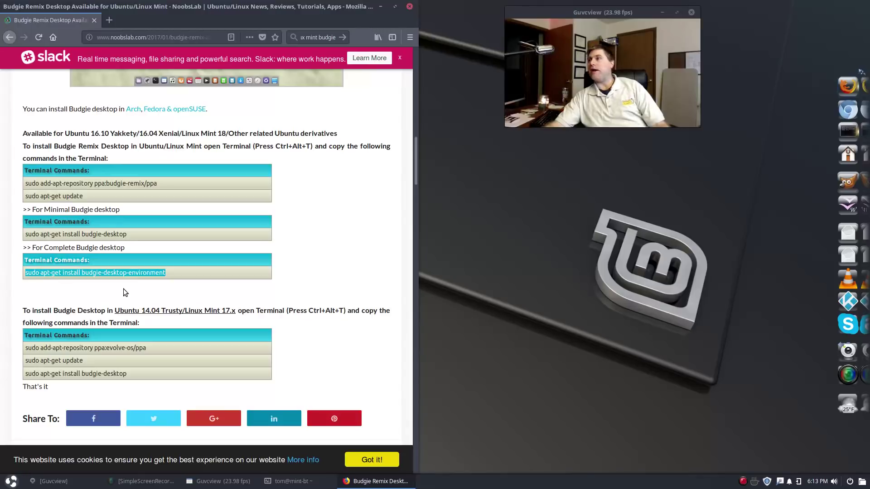
pyautogui.scroll(-3, 254, 230)
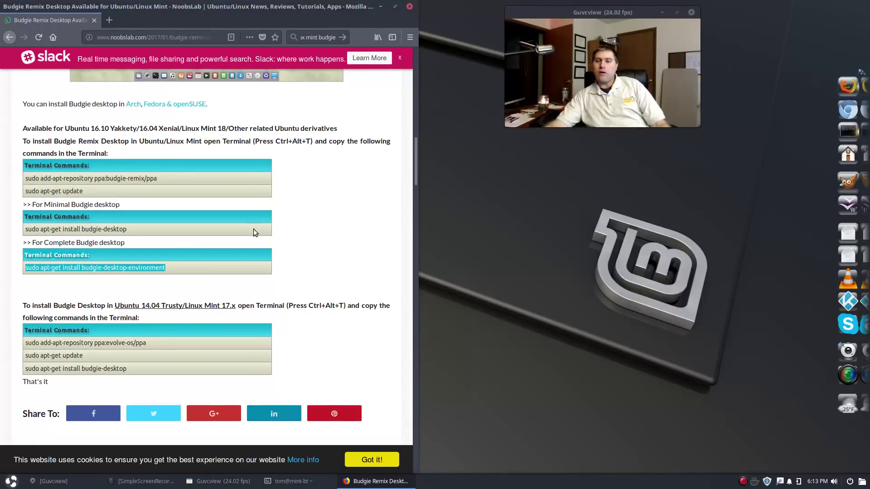
pyautogui.scroll(20, 256, 236)
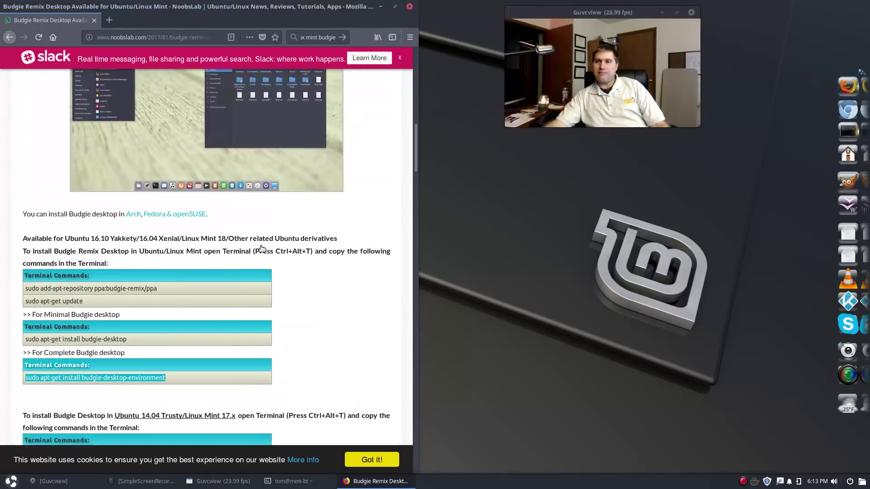
pyautogui.scroll(12, 261, 246)
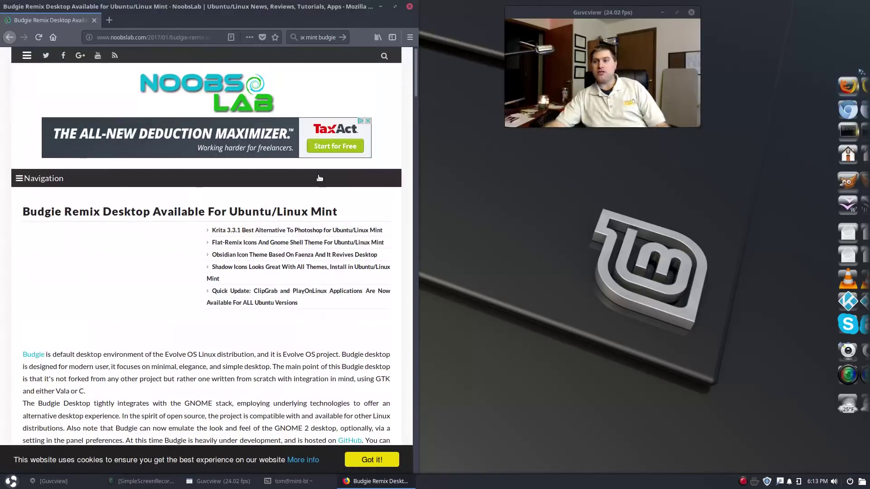
pyautogui.hotkey('alt', 'F4')
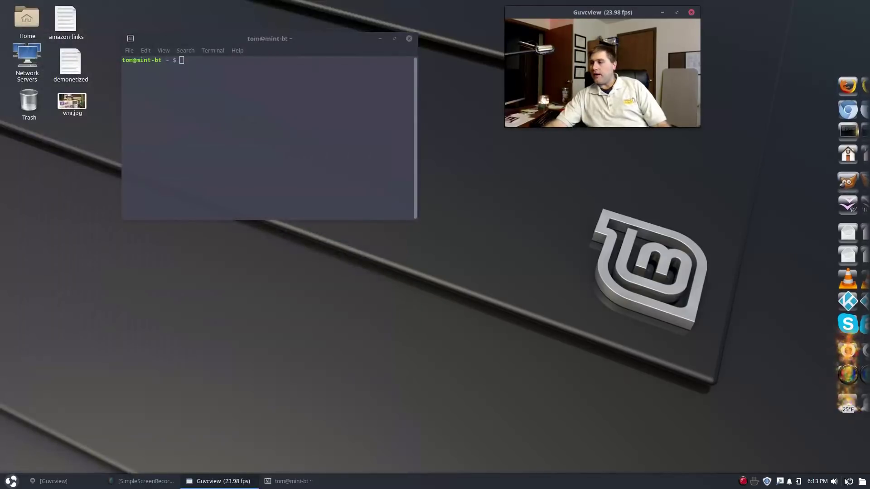
pyautogui.click(799, 482)
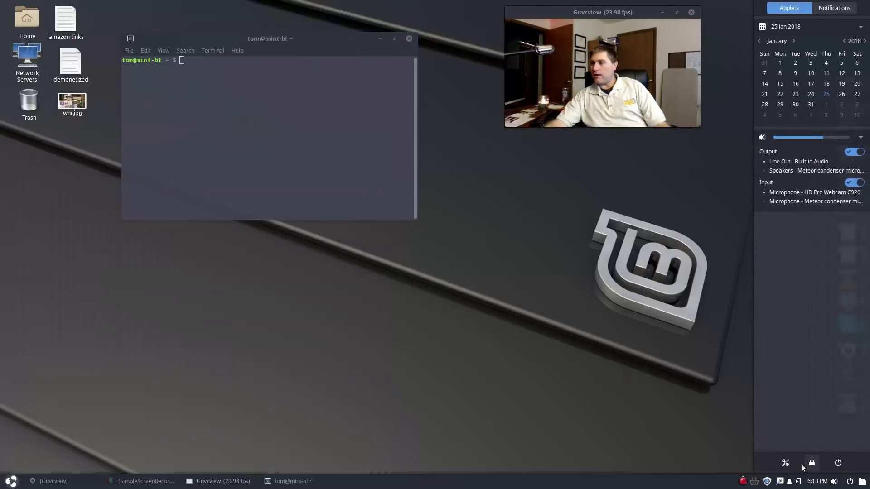
pyautogui.click(785, 463)
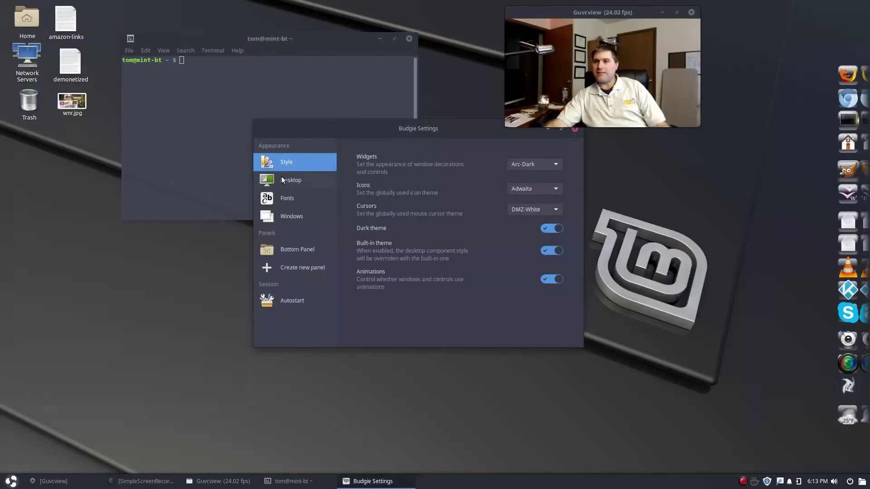
pyautogui.click(287, 180)
pyautogui.moveTo(466, 133); pyautogui.dragTo(562, 208)
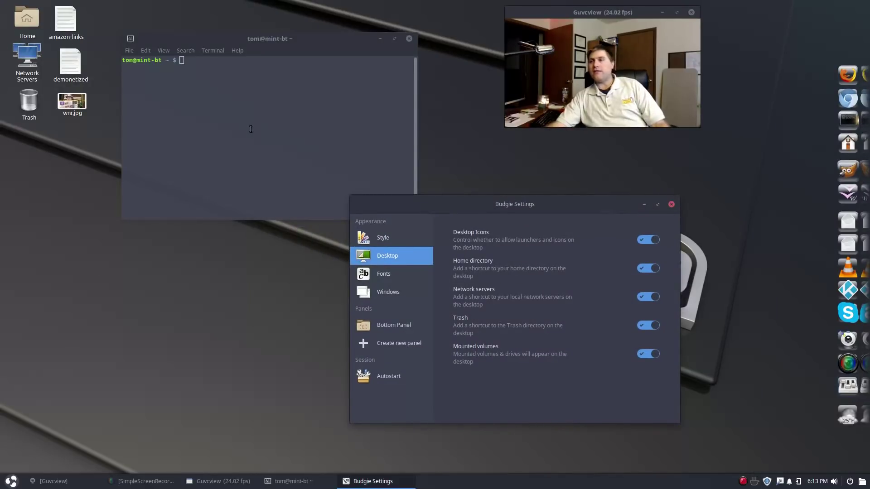
pyautogui.click(672, 204)
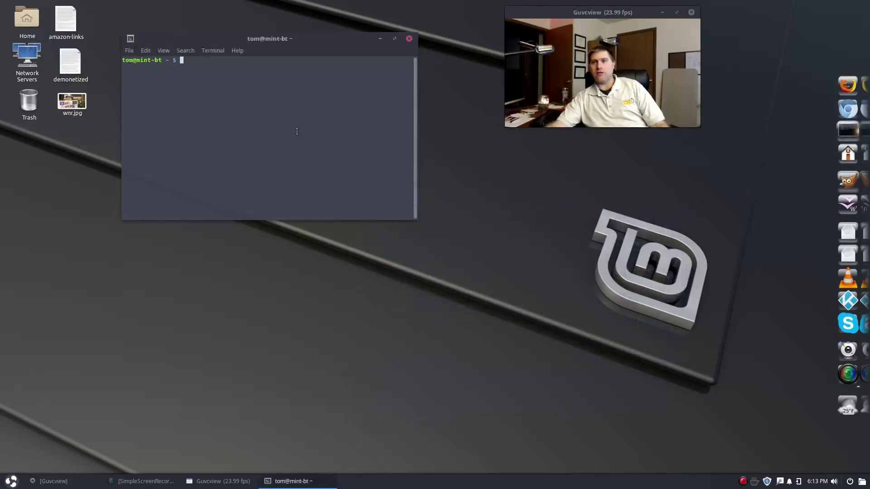
# Step: Type 'sudo add-apt-repository ppa:budgie-remix/ppa', snap the terminal left, and recall 'sudo apt-get install nautilus' from history
pyautogui.write('sudo add-apt-repository ppa:budgie-remix/ppa')
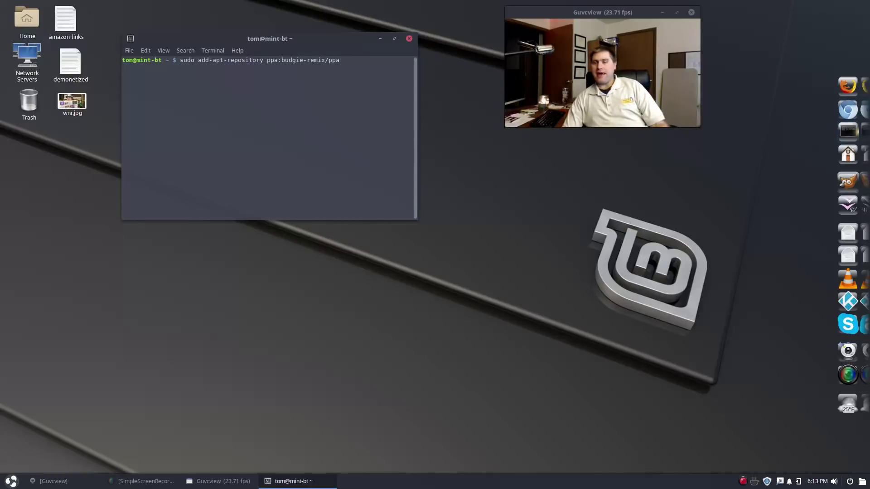
pyautogui.moveTo(293, 39); pyautogui.dragTo(0, 203)
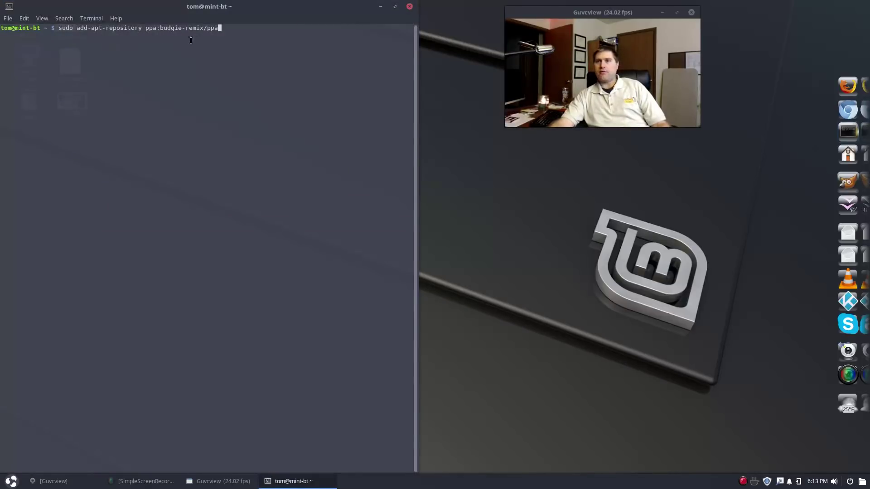
pyautogui.press('Up')
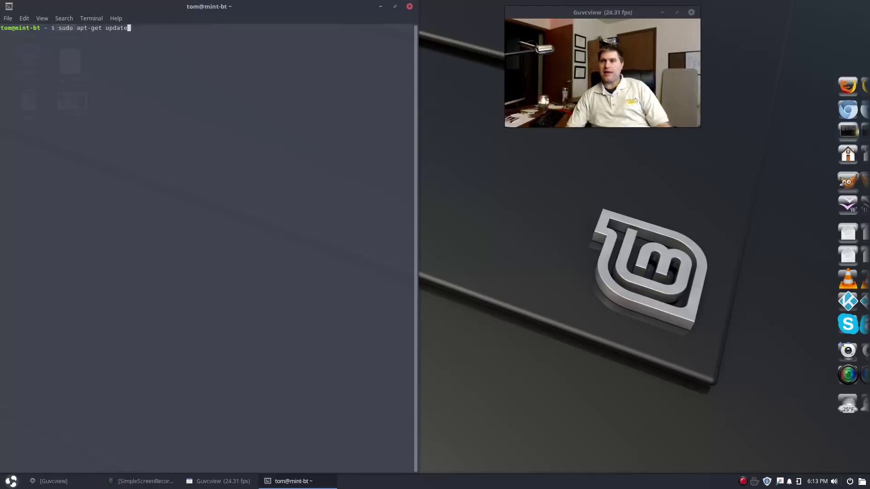
pyautogui.press('Up')
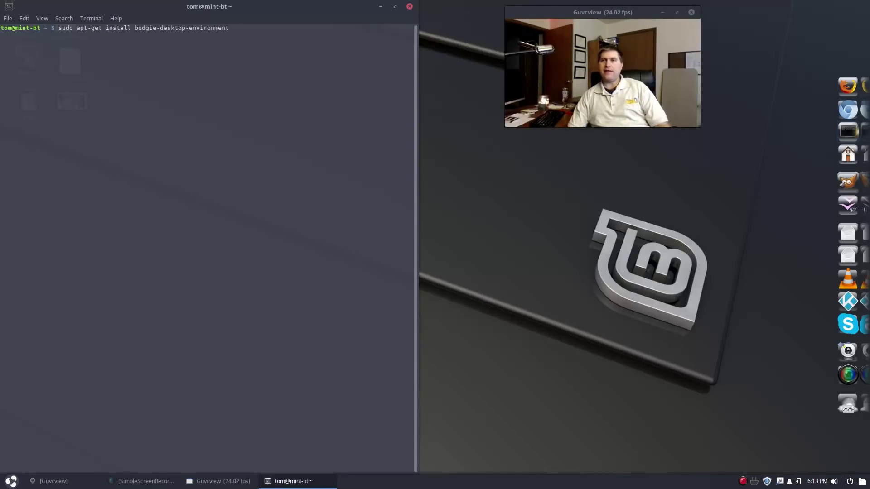
pyautogui.press('Up')
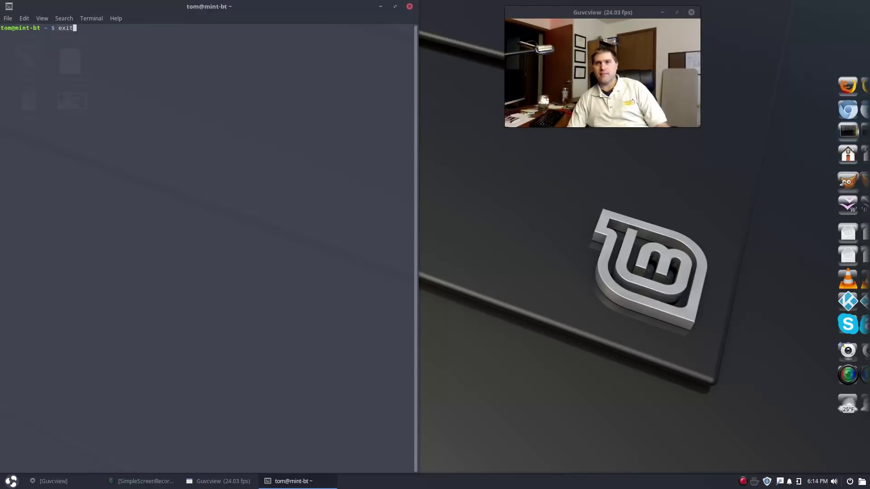
pyautogui.press('Up')
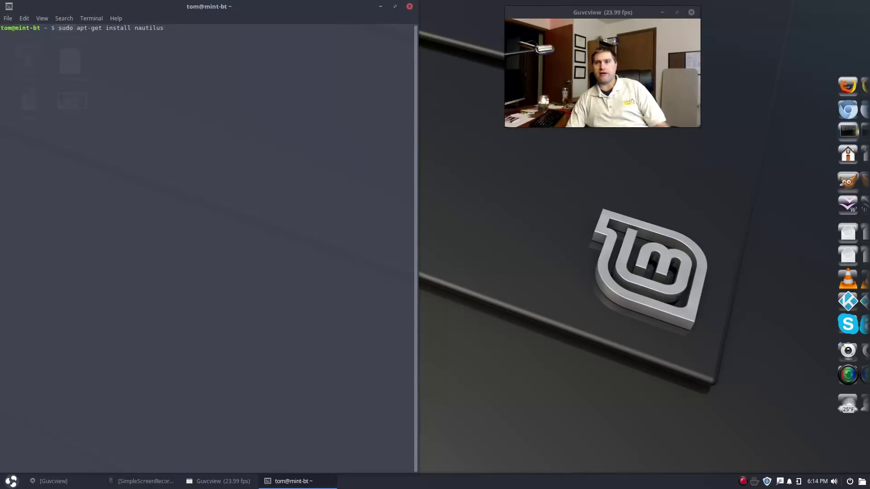
pyautogui.press('Up')
pyautogui.press('Up')
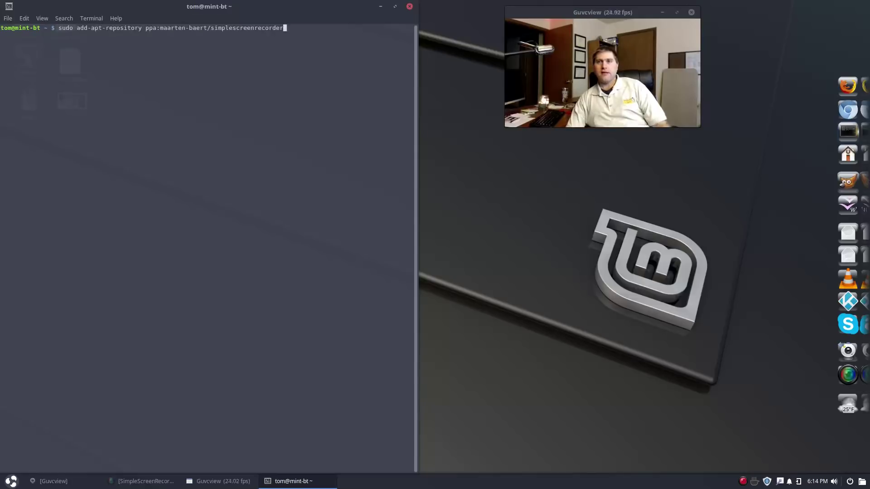
pyautogui.press('Down')
pyautogui.press('Down')
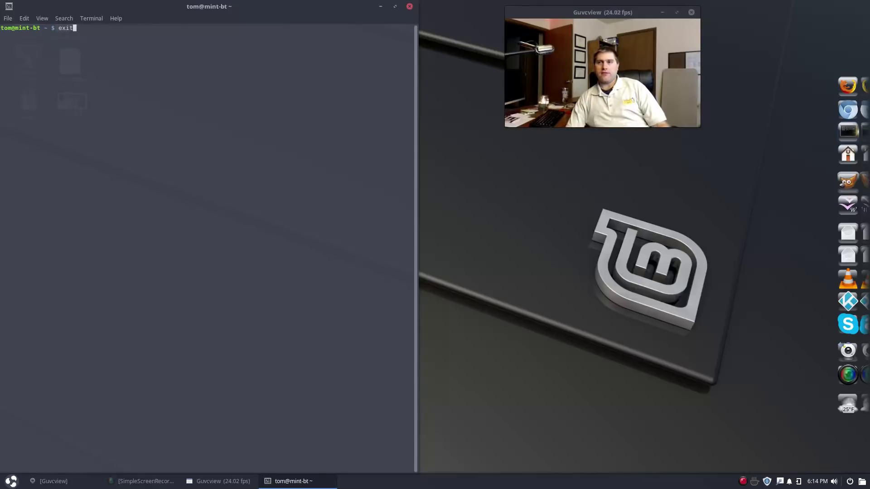
pyautogui.press('Up')
pyautogui.press('Down')
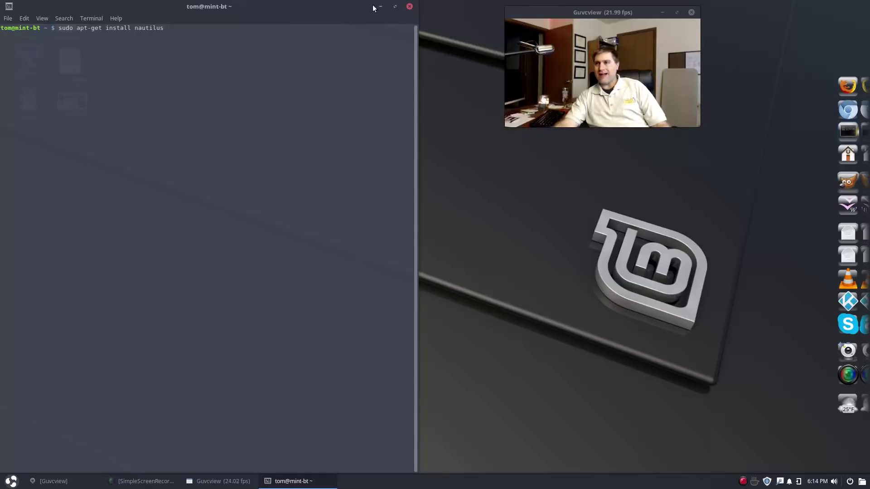
# Step: Close the terminal, open the Home folder, tile it on the right half, then unsnap it
pyautogui.click(408, 8)
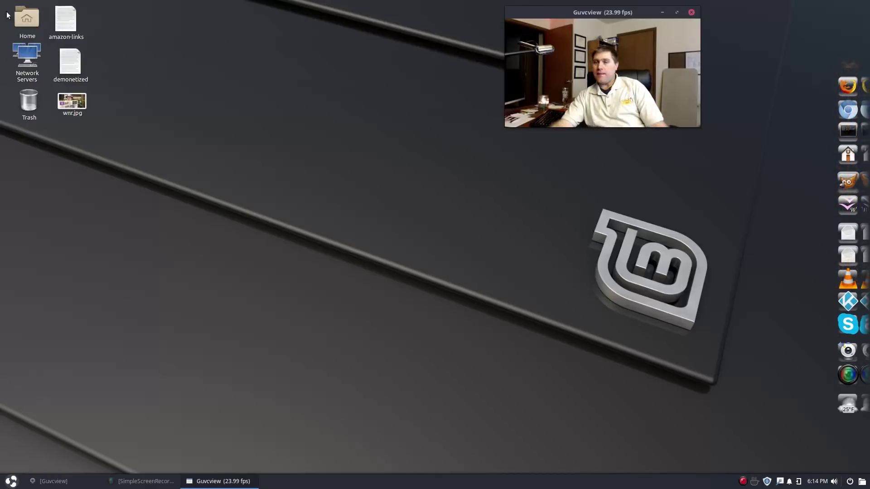
pyautogui.doubleClick(28, 23)
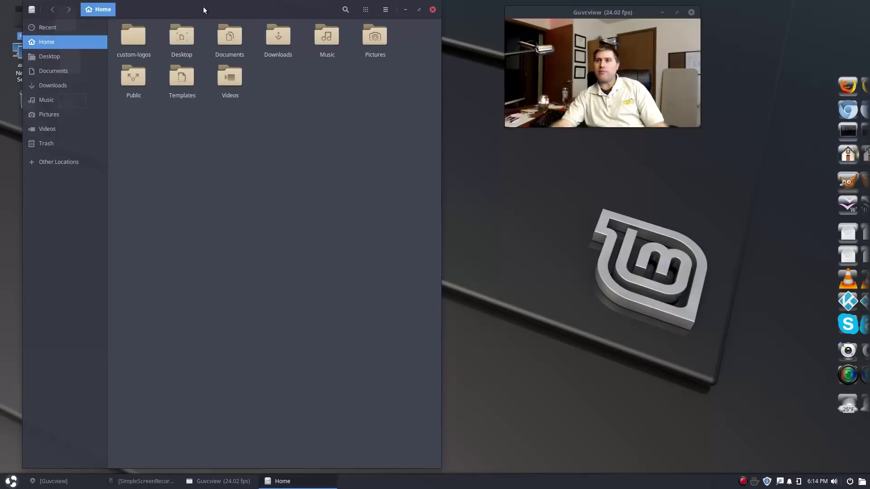
pyautogui.moveTo(203, 7); pyautogui.dragTo(869, 299)
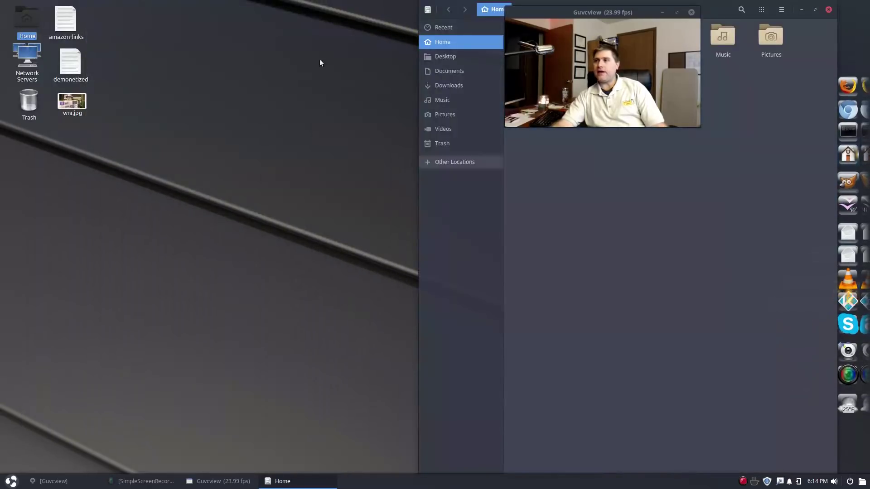
pyautogui.moveTo(718, 18); pyautogui.dragTo(866, 265)
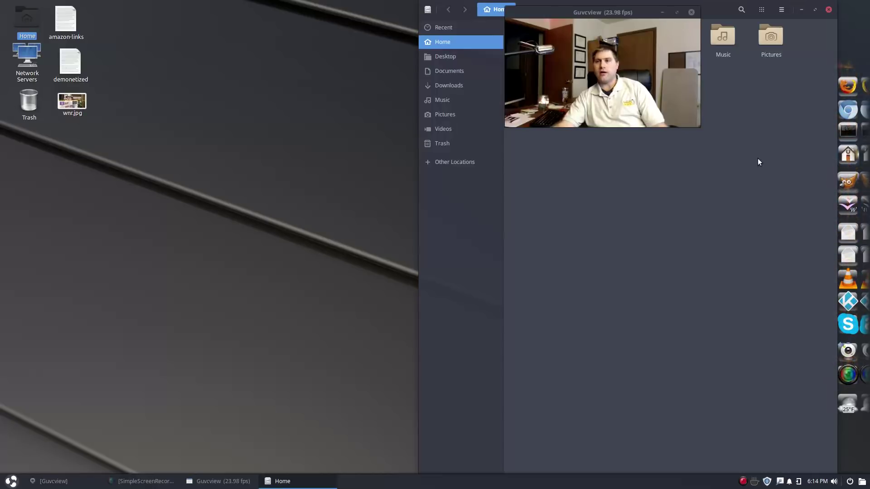
pyautogui.moveTo(729, 5); pyautogui.dragTo(755, 157)
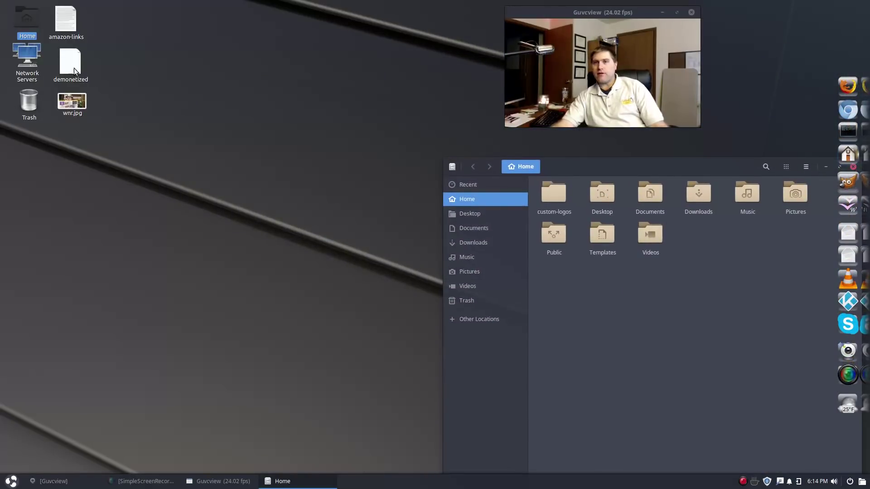
# Step: Move the demonetized file into Home and back onto the desktop, then close the Home window
pyautogui.moveTo(71, 67); pyautogui.dragTo(686, 301)
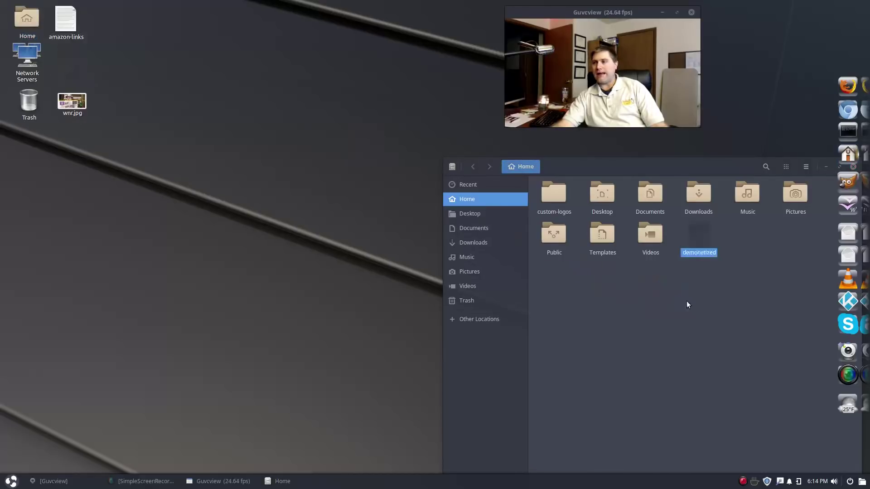
pyautogui.moveTo(710, 236); pyautogui.dragTo(66, 63)
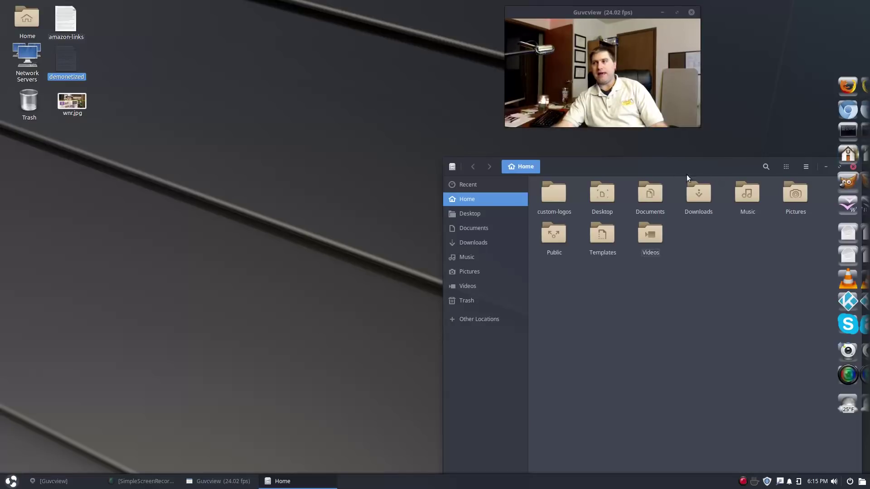
pyautogui.moveTo(674, 169); pyautogui.dragTo(568, 154)
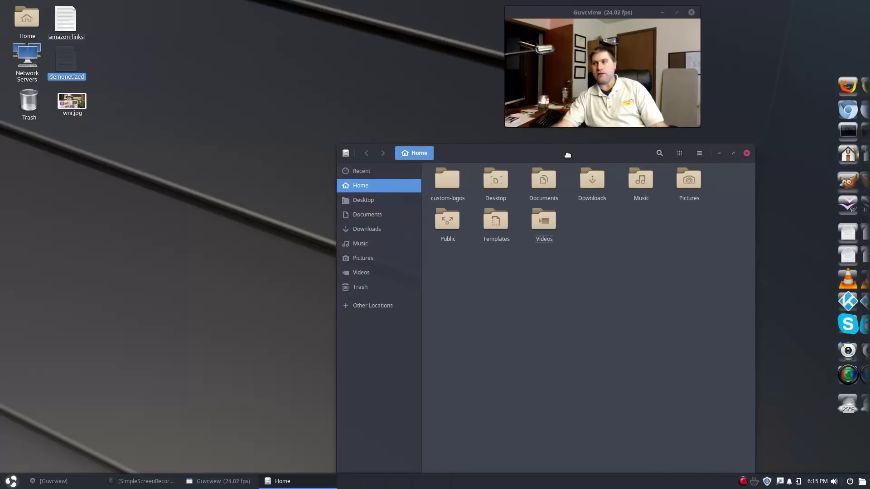
pyautogui.click(746, 154)
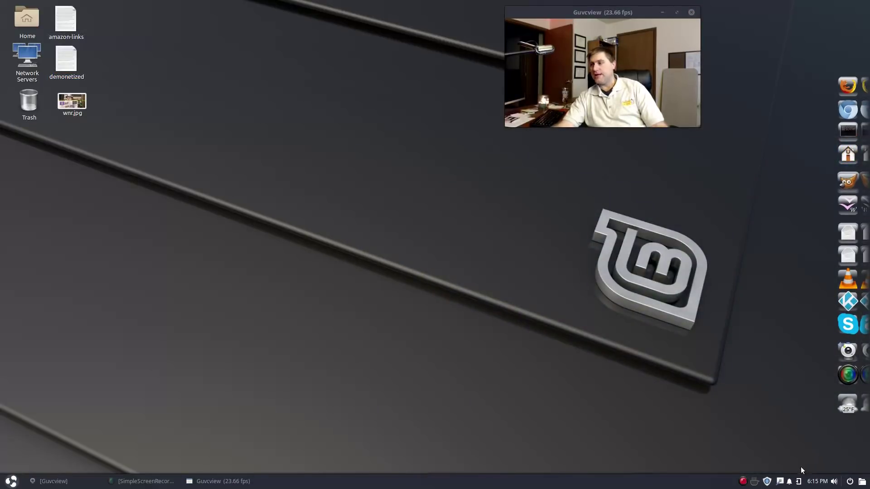
# Step: Open the Raven sidebar with calendar and sound, then open and close Budgie desktop settings
pyautogui.click(798, 482)
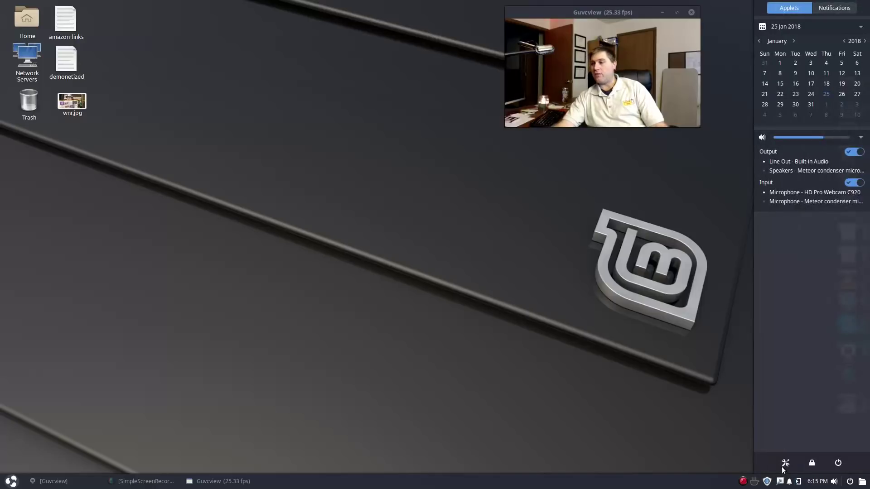
pyautogui.click(776, 462)
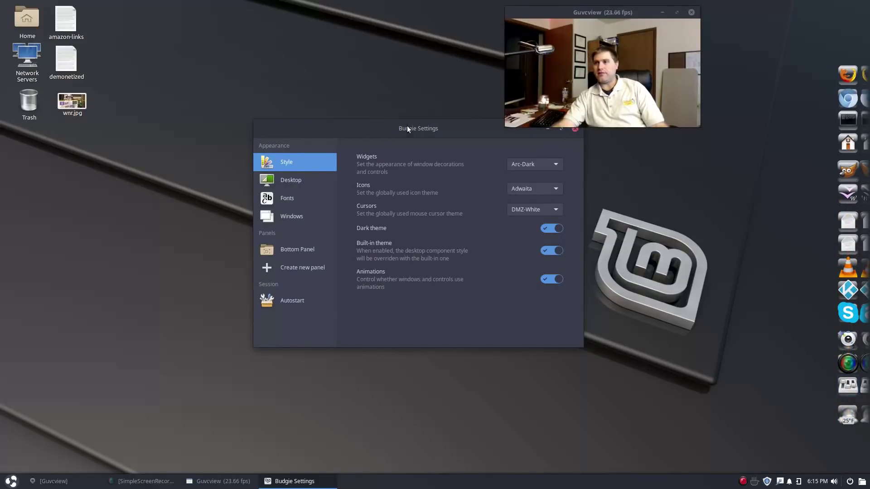
pyautogui.moveTo(407, 128); pyautogui.dragTo(415, 148)
pyautogui.click(583, 149)
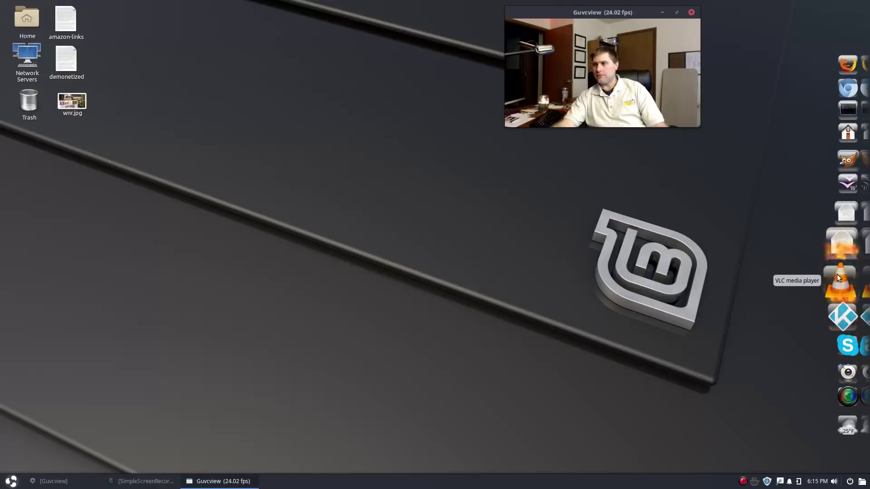
# Step: Launch VLC from the dock, close it via Raven's media applet, then reopen Raven
pyautogui.click(836, 273)
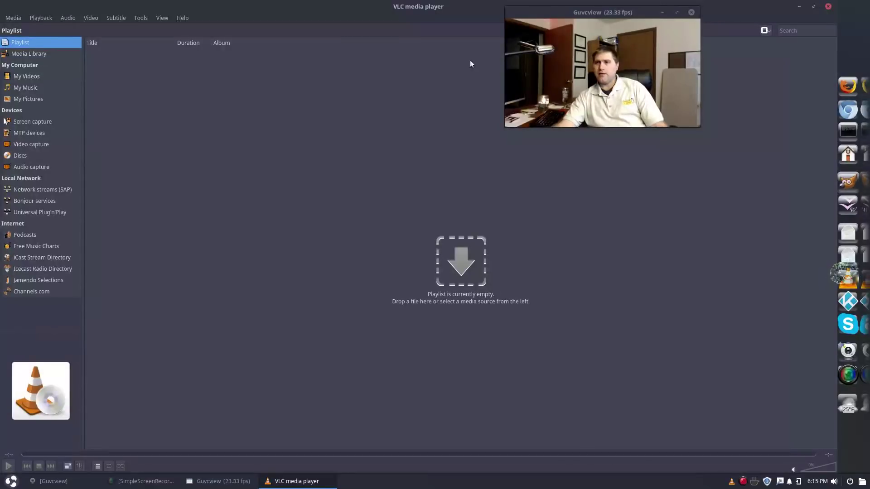
pyautogui.press('super+a')
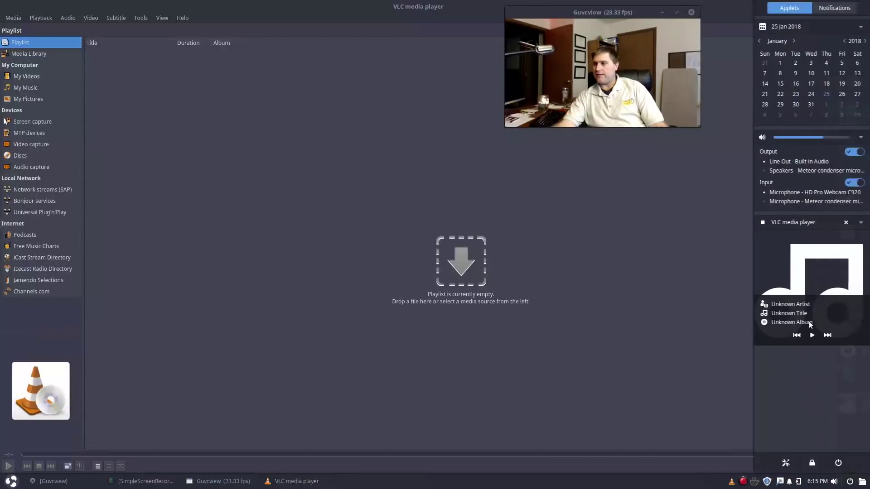
pyautogui.click(846, 222)
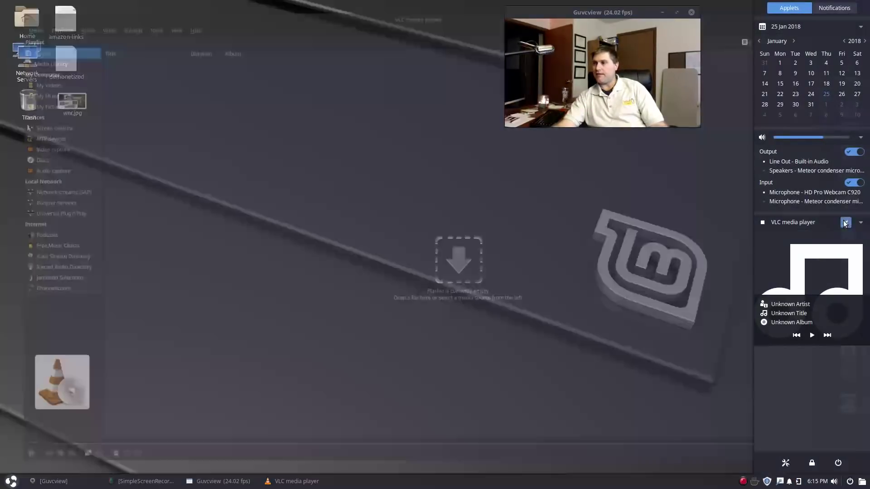
pyautogui.click(496, 351)
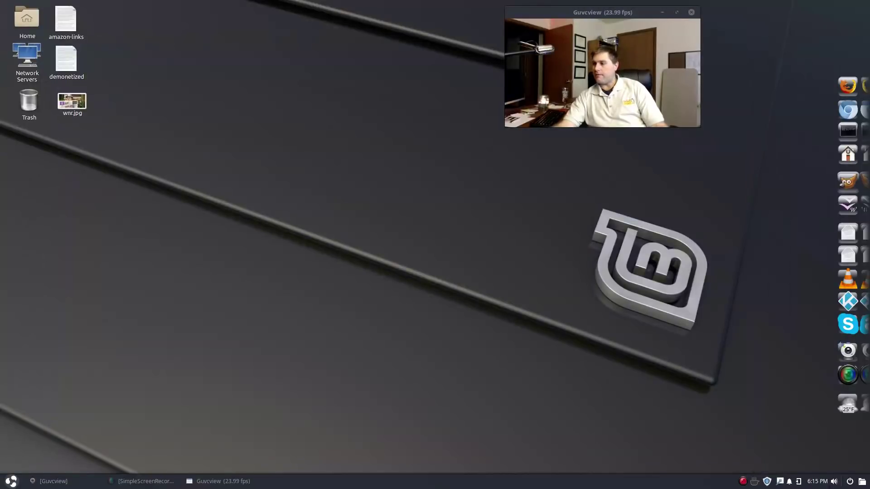
pyautogui.click(799, 482)
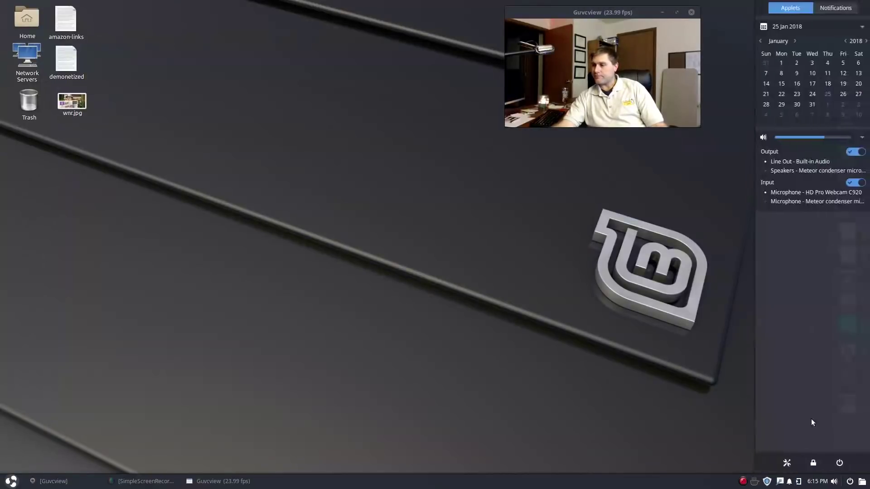
# Step: Open Budgie Settings on the Style page and view the icon themes without leaving Adwaita
pyautogui.click(787, 465)
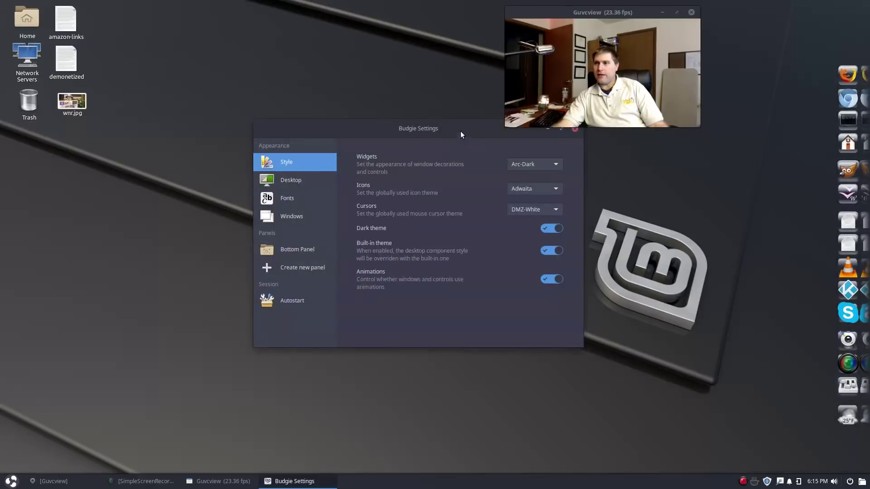
pyautogui.moveTo(460, 131); pyautogui.dragTo(442, 164)
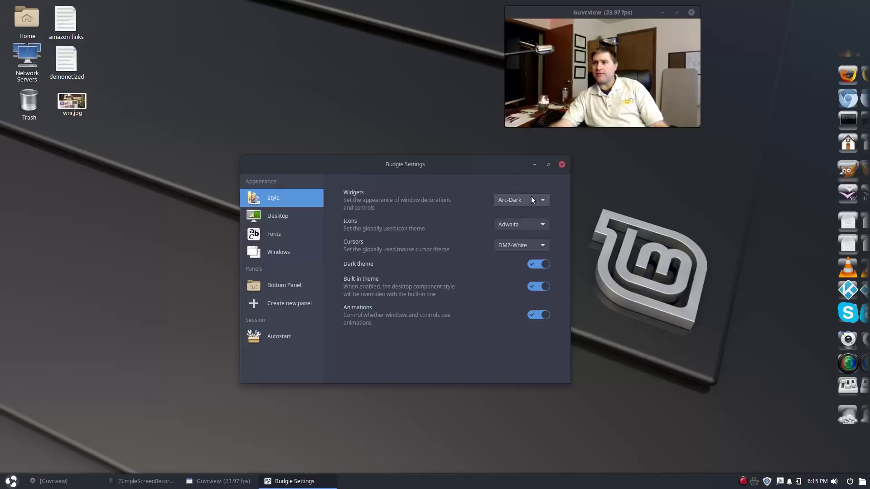
pyautogui.click(540, 229)
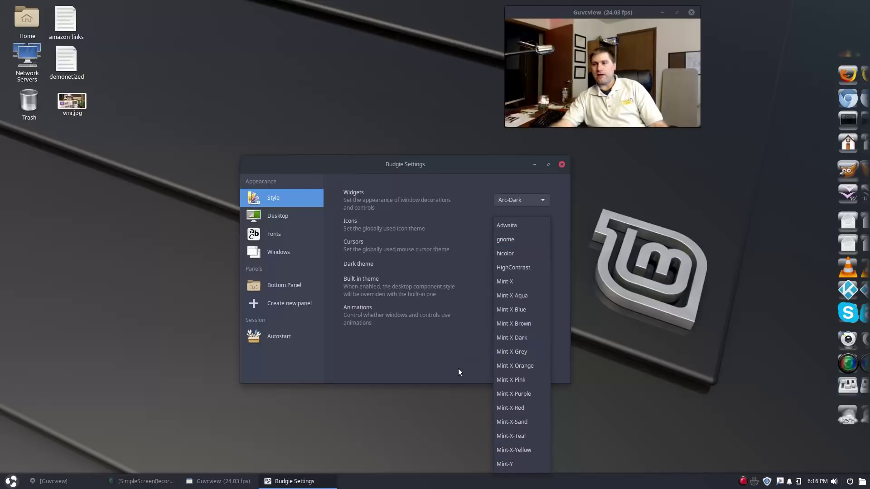
pyautogui.click(449, 358)
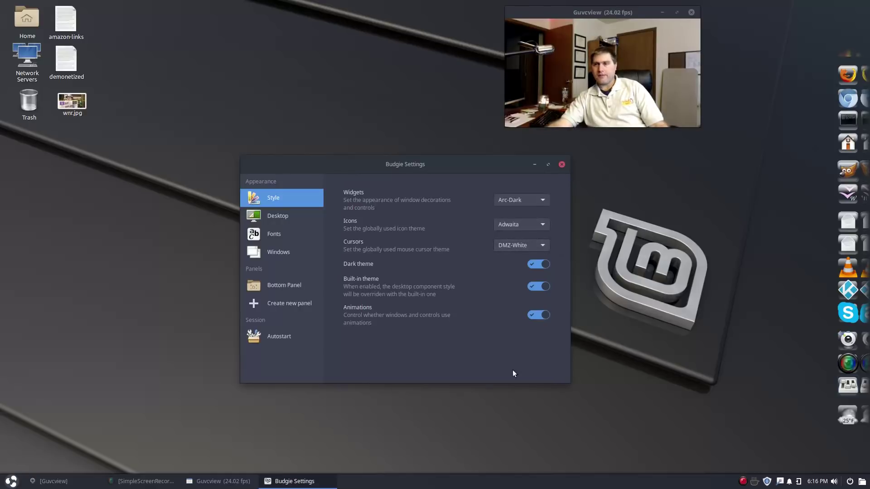
# Step: On the Desktop page, switch Desktop Icons off and back on
pyautogui.click(264, 214)
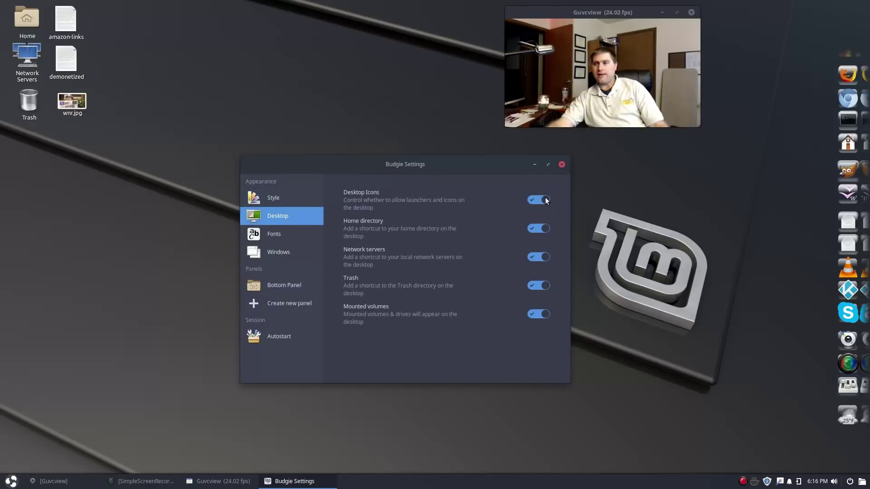
pyautogui.click(545, 200)
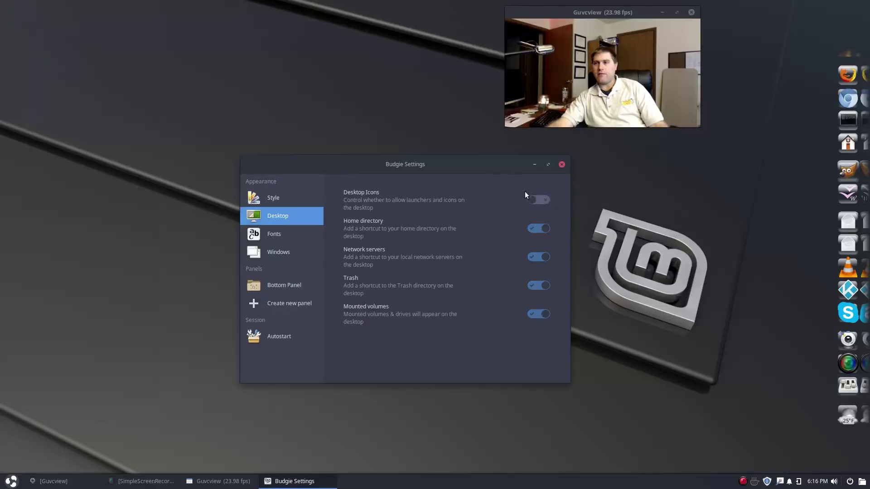
pyautogui.click(534, 200)
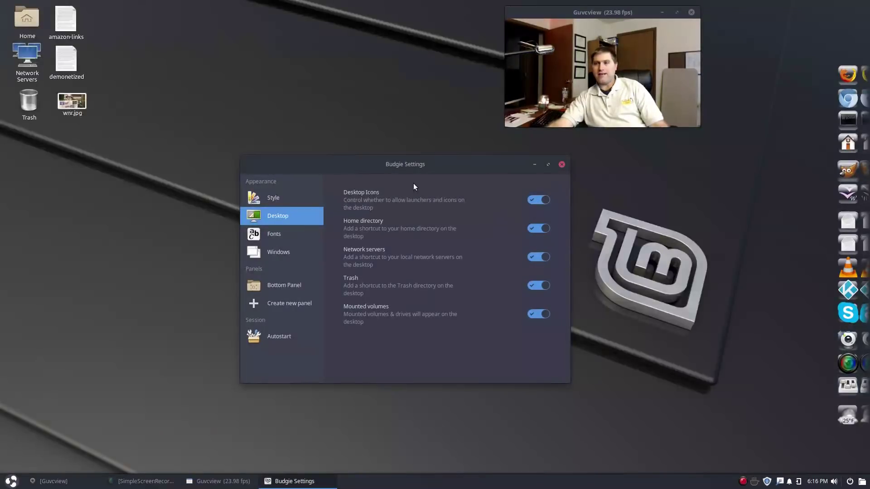
# Step: Browse the Fonts, Windows, Bottom Panel and Style pages, then close Budgie Settings
pyautogui.click(279, 234)
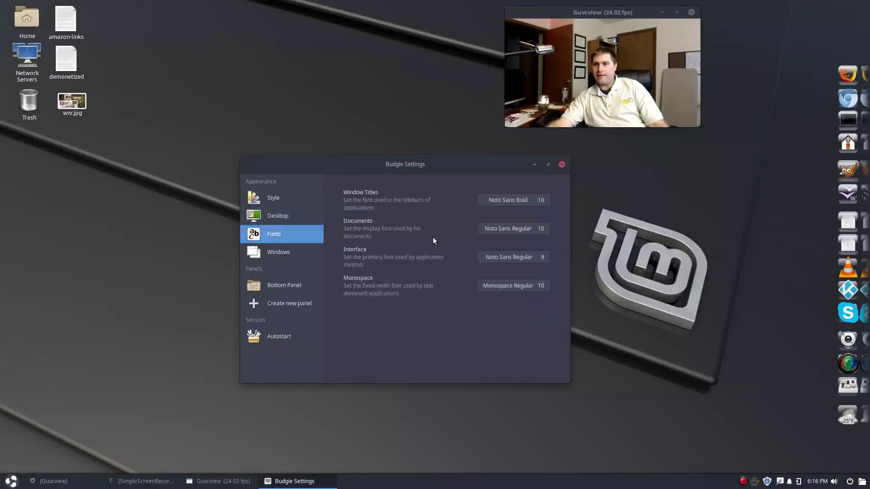
pyautogui.click(268, 254)
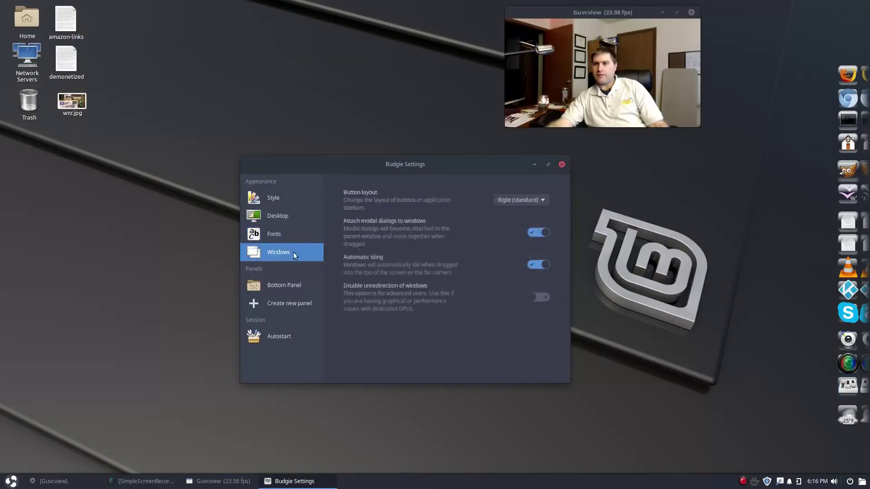
pyautogui.click(279, 283)
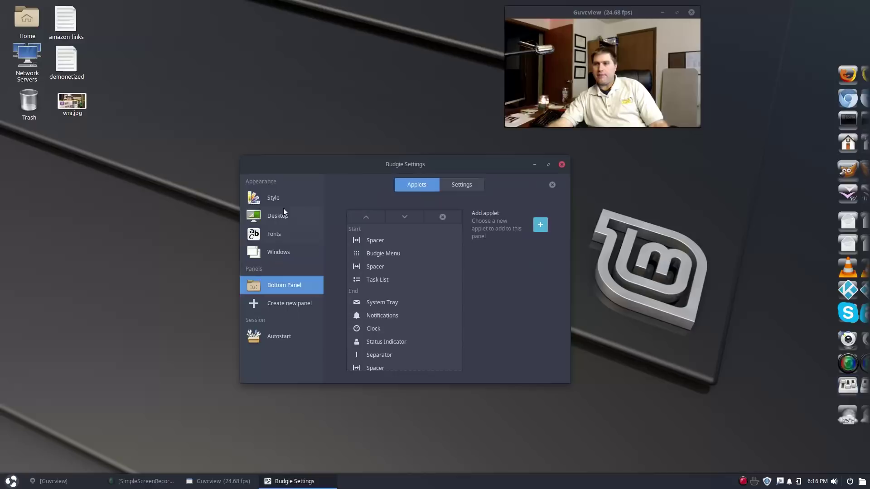
pyautogui.click(274, 196)
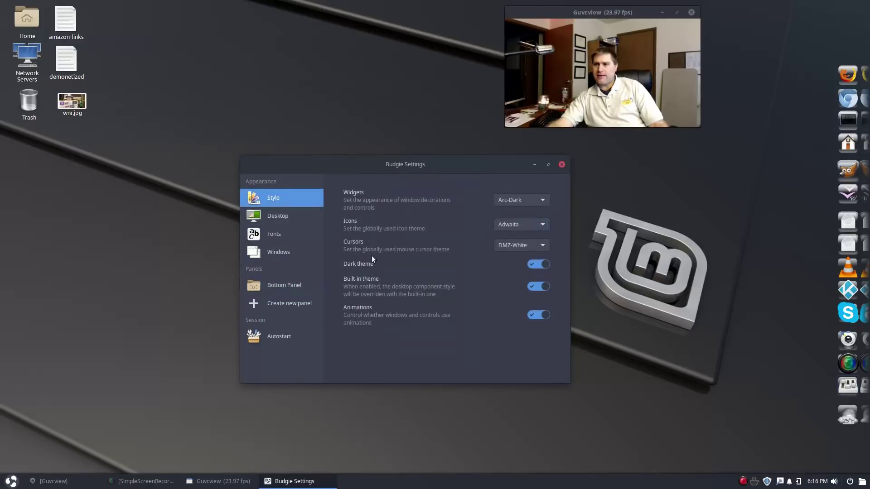
pyautogui.click(562, 166)
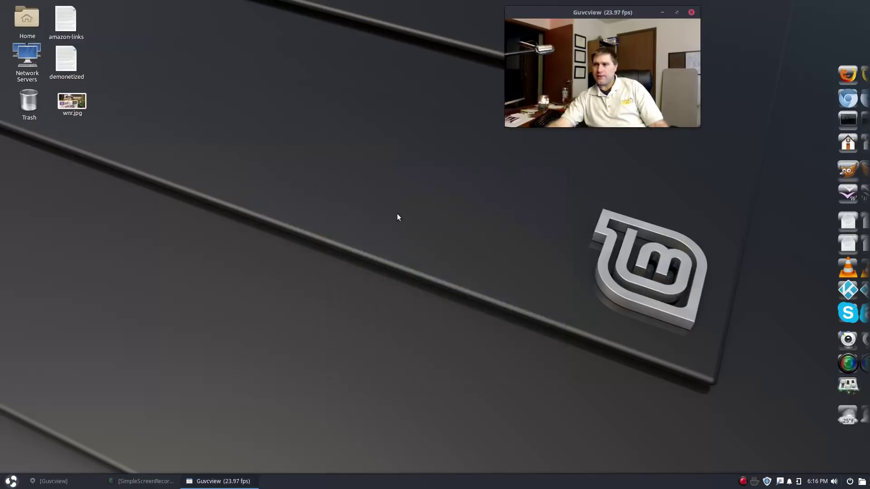
# Step: Open Background settings from the desktop context menu and open the desktop background chooser
pyautogui.rightClick(397, 214)
pyautogui.click(445, 321)
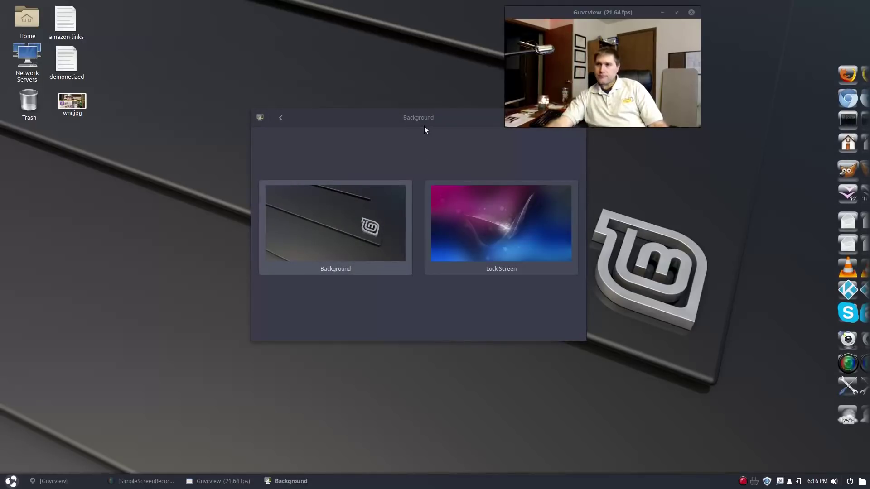
pyautogui.moveTo(439, 142); pyautogui.dragTo(419, 207)
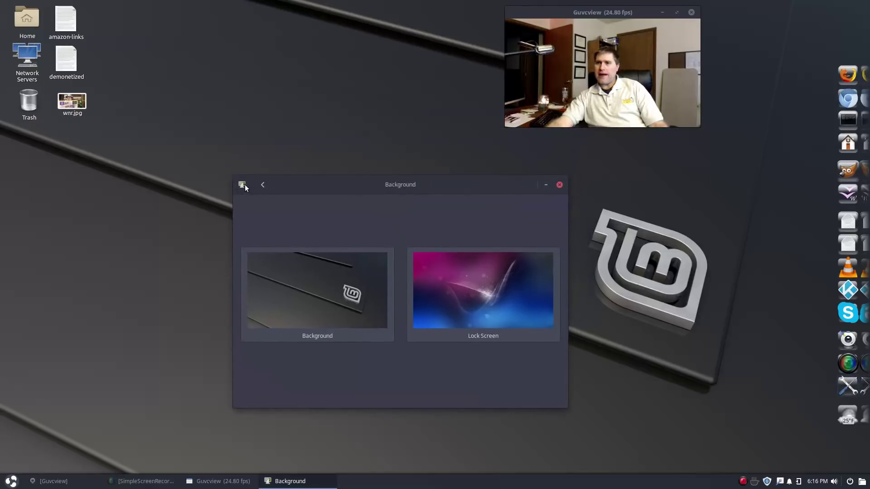
pyautogui.click(315, 274)
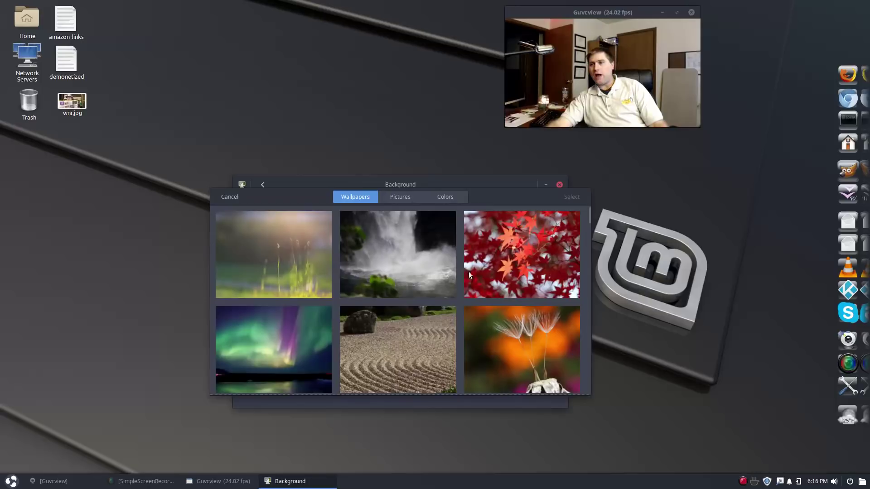
# Step: Scroll up and down through the Wallpapers list in the background chooser
pyautogui.scroll(-2, 463, 281)
pyautogui.scroll(-15, 463, 278)
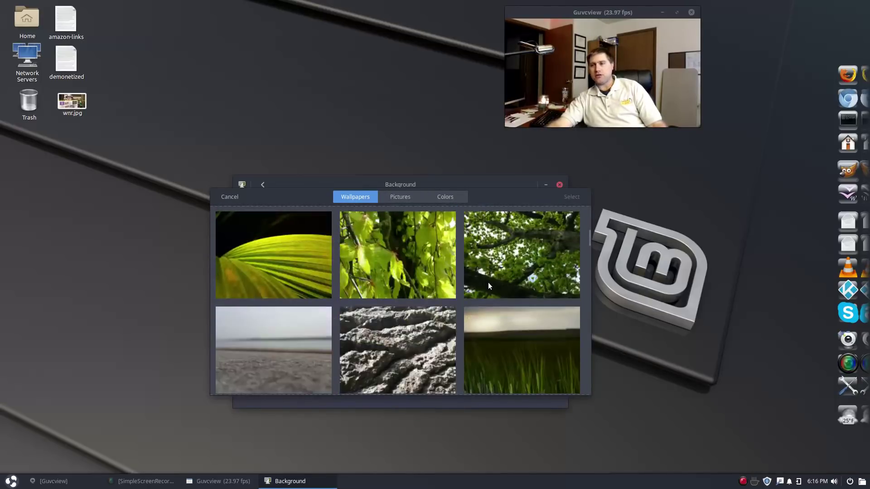
pyautogui.scroll(-15, 507, 271)
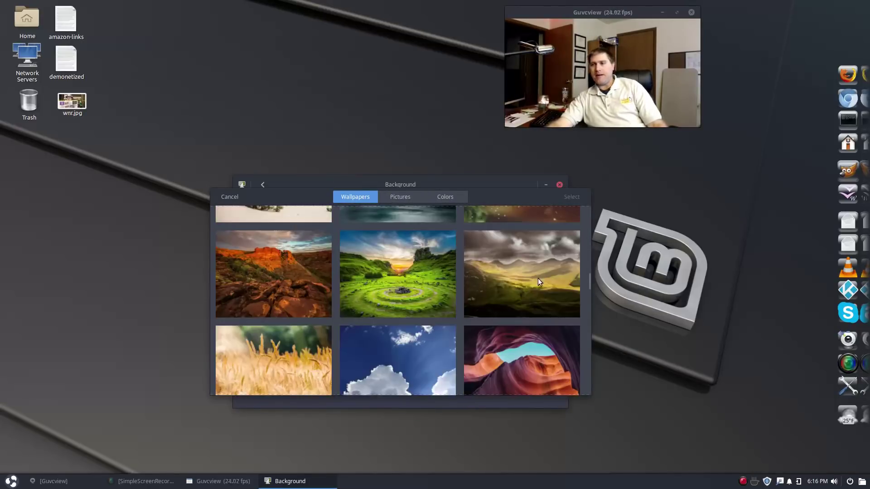
pyautogui.scroll(-5, 544, 276)
pyautogui.scroll(8, 520, 276)
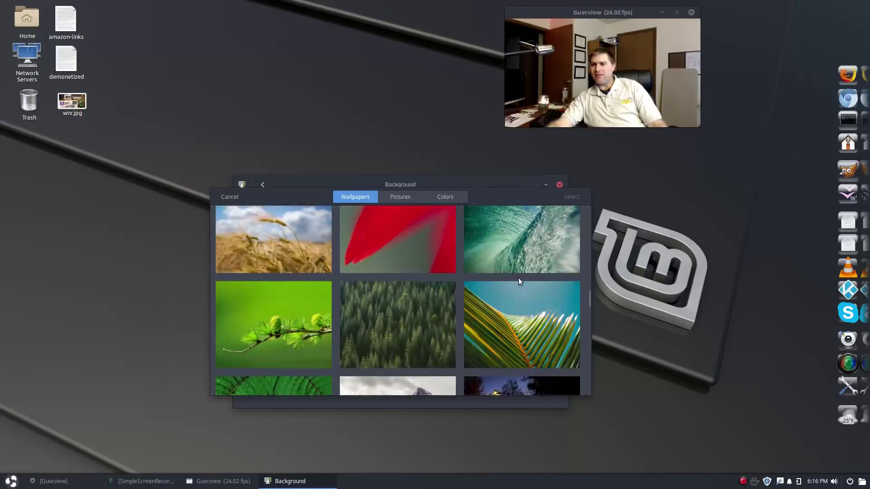
pyautogui.scroll(3, 520, 276)
pyautogui.scroll(3, 524, 279)
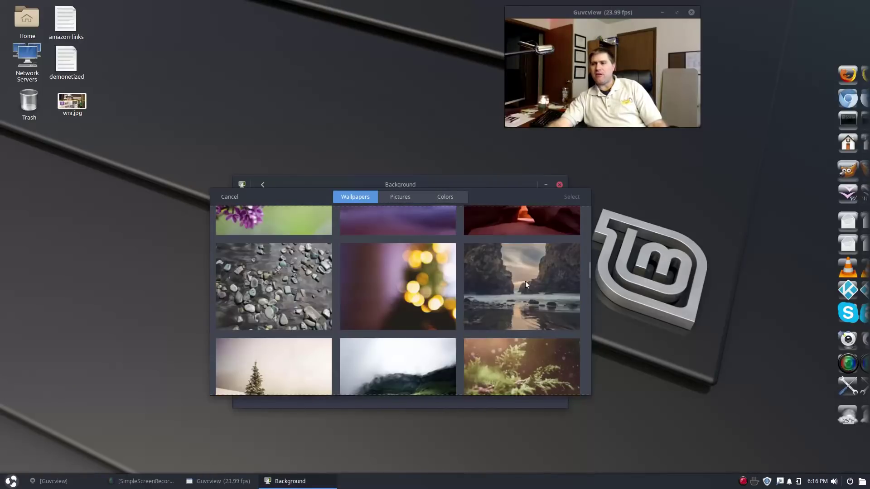
pyautogui.scroll(5, 538, 287)
pyautogui.scroll(-1, 539, 294)
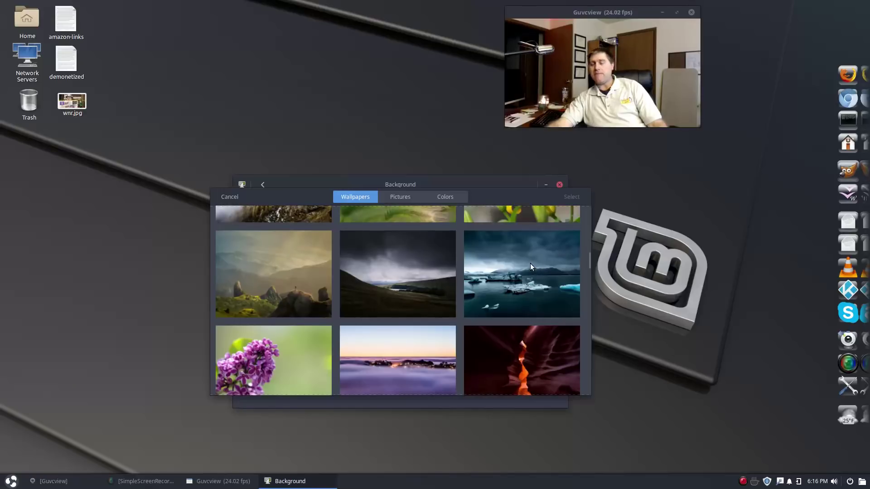
pyautogui.scroll(-8, 539, 269)
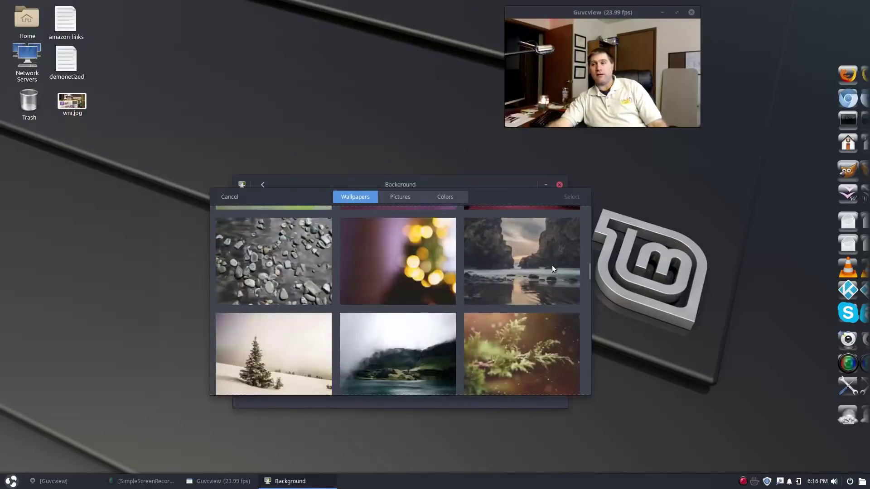
pyautogui.scroll(-15, 538, 270)
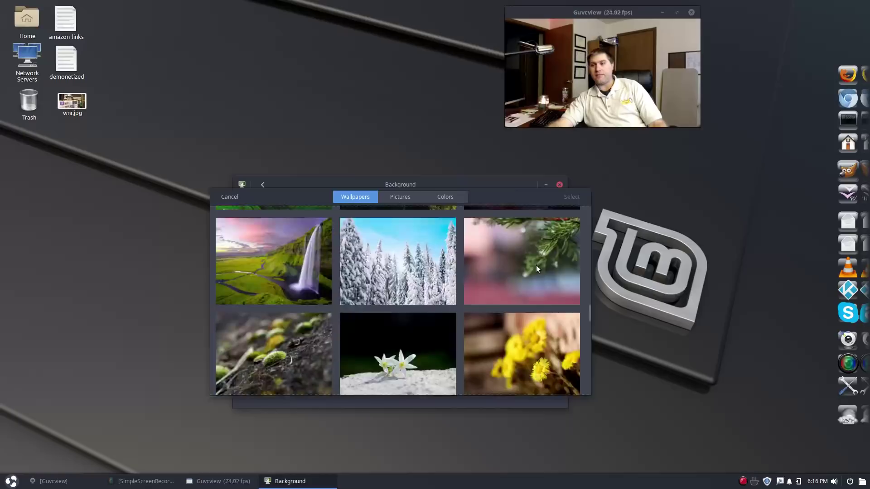
pyautogui.scroll(-3, 539, 261)
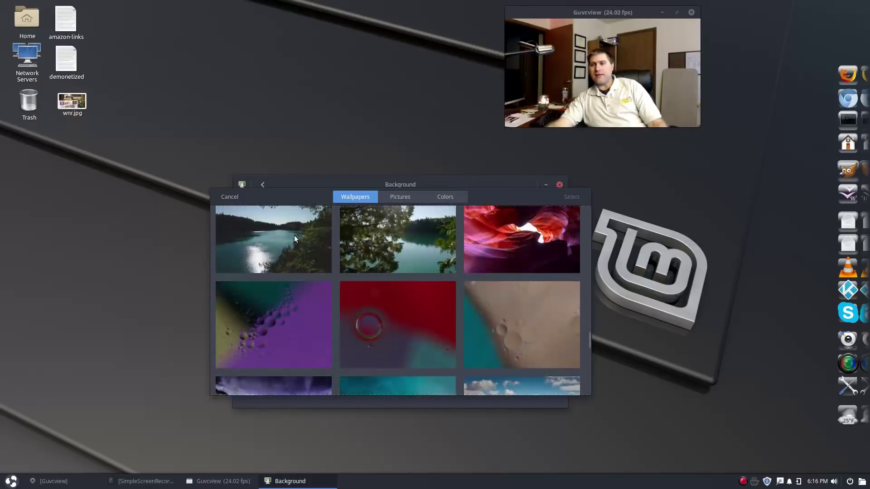
pyautogui.scroll(-12, 294, 236)
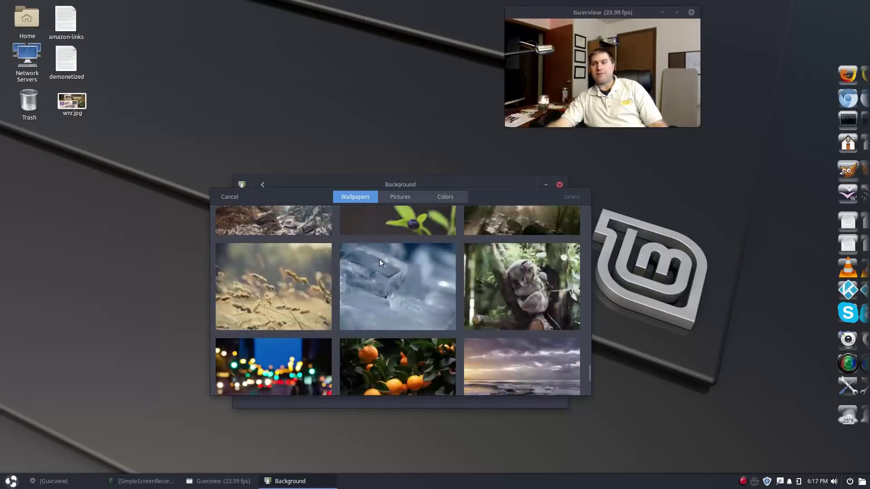
pyautogui.scroll(-6, 381, 259)
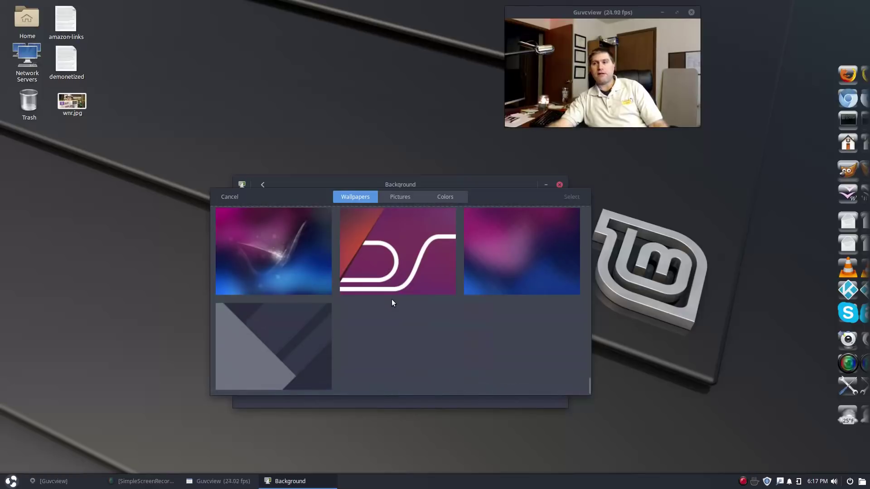
pyautogui.scroll(3, 392, 300)
pyautogui.scroll(-3, 393, 302)
# Step: Set the dark Mint logo image from Pictures as the desktop wallpaper
pyautogui.click(397, 195)
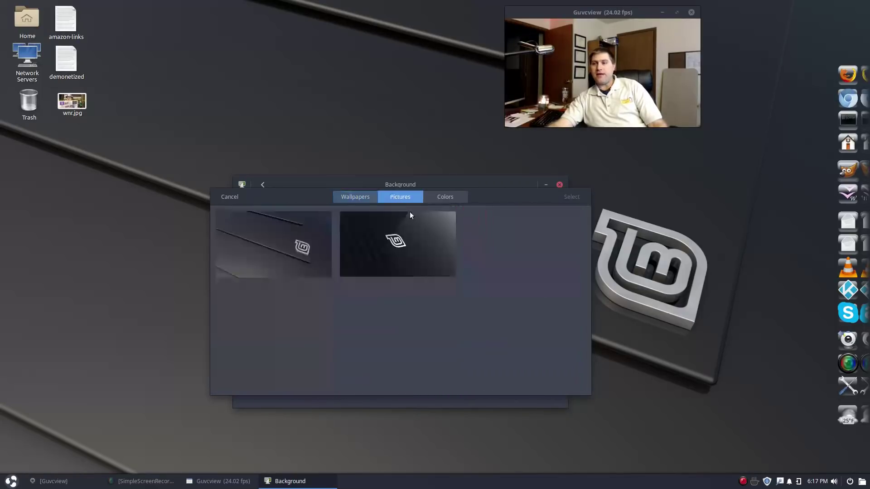
pyautogui.click(402, 243)
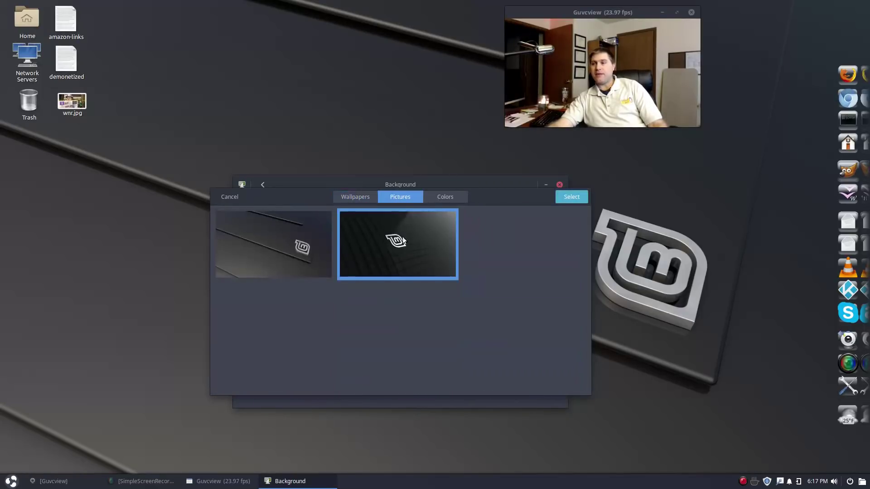
pyautogui.click(564, 199)
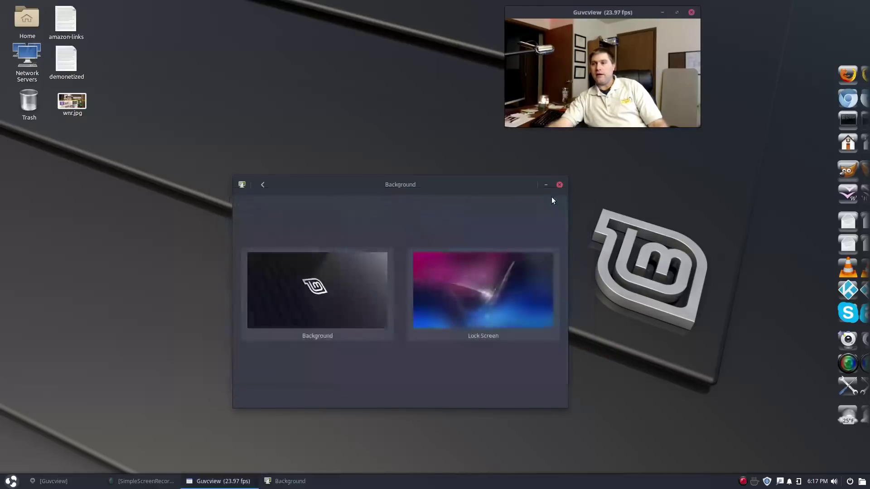
pyautogui.moveTo(480, 183); pyautogui.dragTo(756, 208)
# Step: Replace it with the lined Mint logo picture, then close Background settings
pyautogui.click(621, 319)
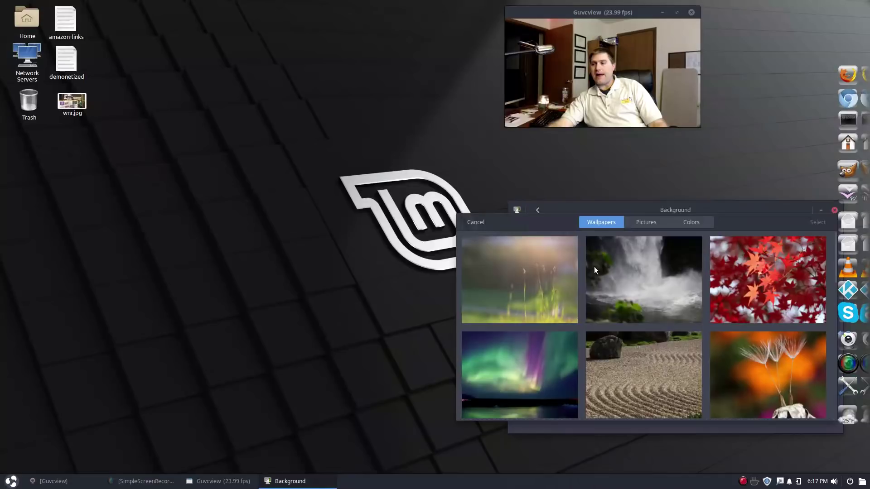
pyautogui.click(653, 223)
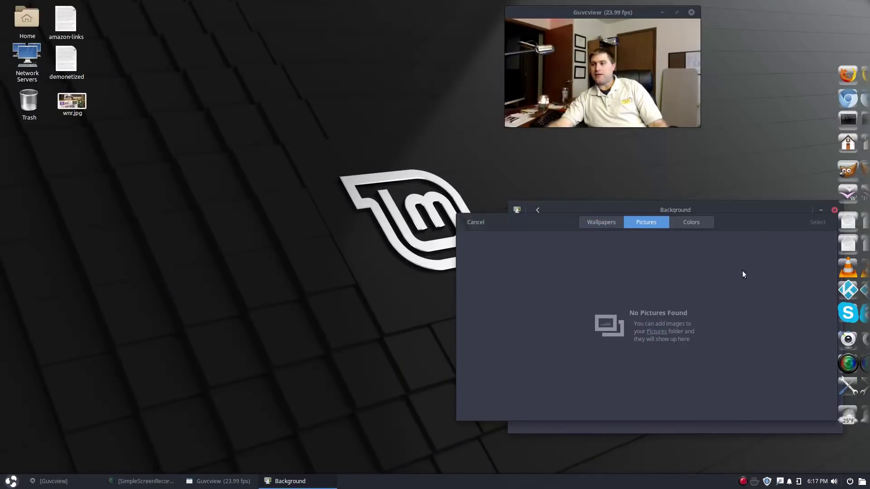
pyautogui.click(632, 271)
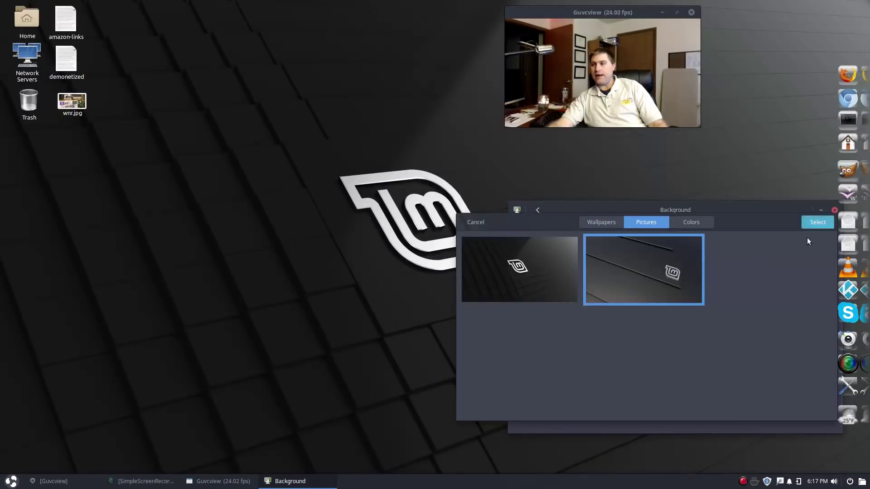
pyautogui.click(817, 222)
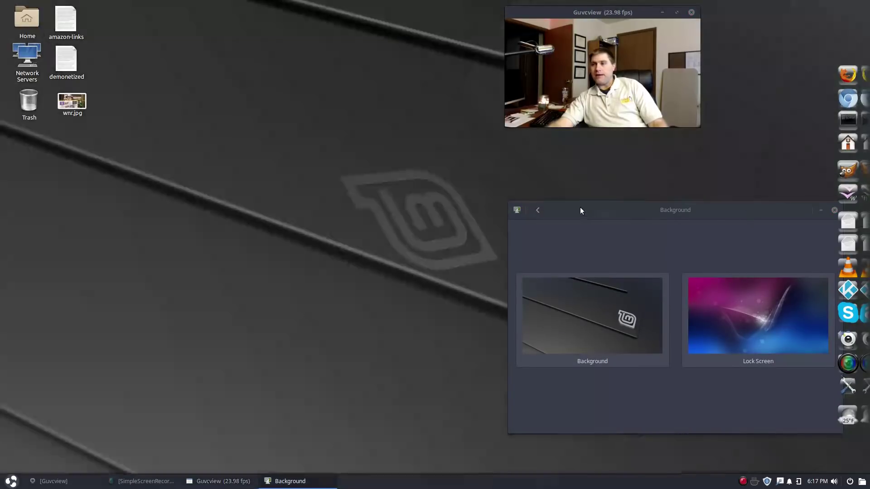
pyautogui.moveTo(652, 222); pyautogui.dragTo(534, 233)
pyautogui.click(716, 221)
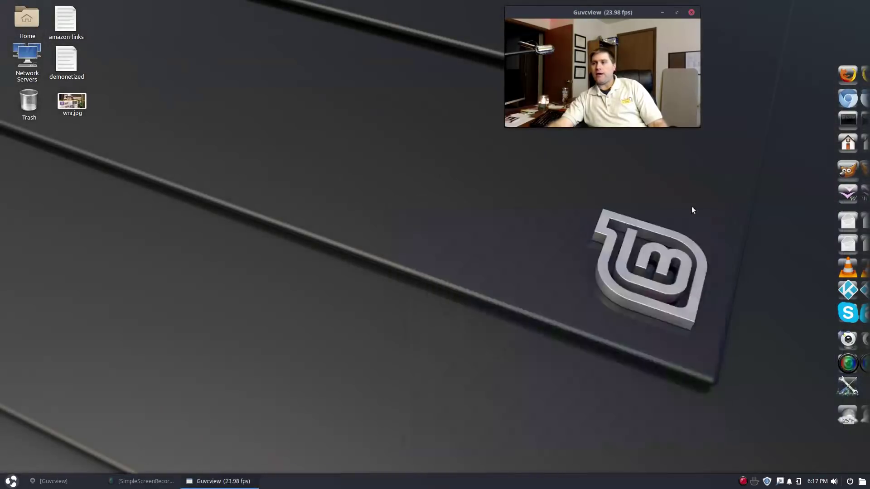
# Step: Open the Home folder in Nautilus and go to Other Locations > Computer
pyautogui.click(26, 20)
pyautogui.press('Return')
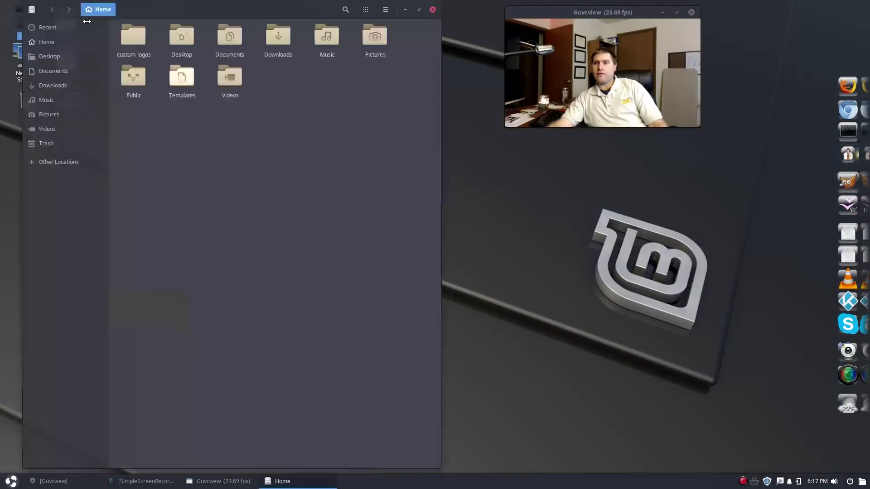
pyautogui.click(74, 163)
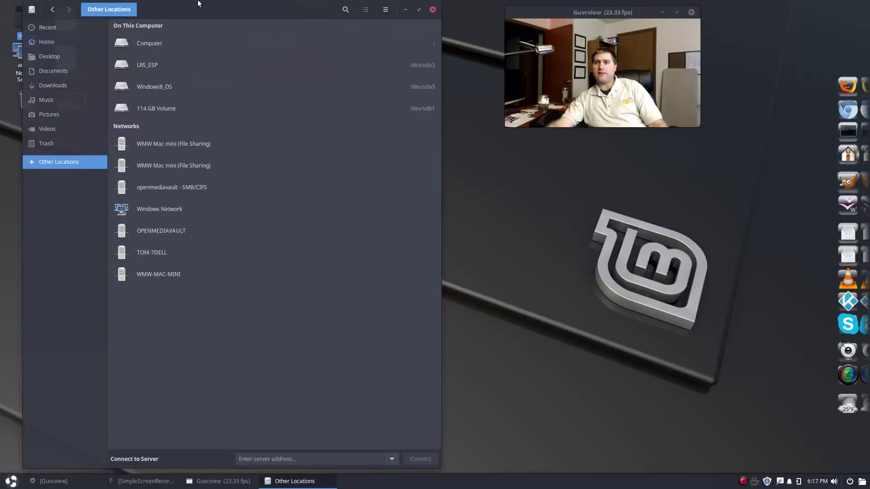
pyautogui.click(165, 44)
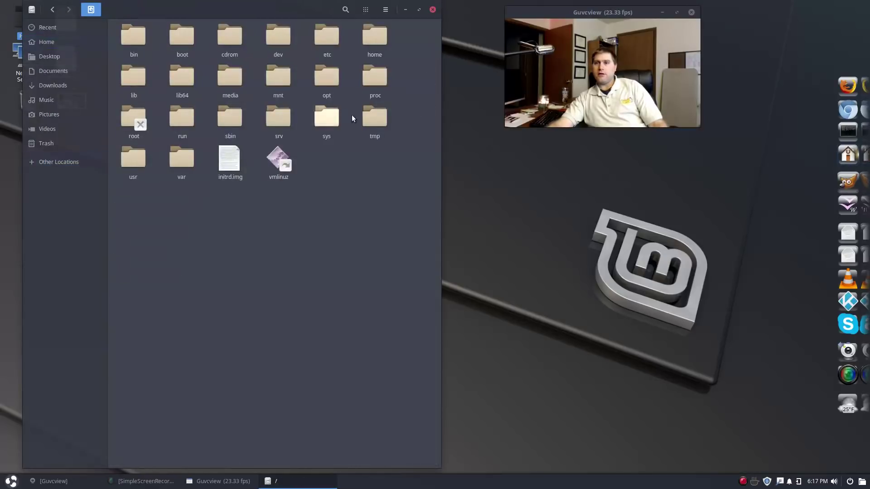
# Step: Navigate into usr > share > backgrounds, briefly visiting usr/local on the way
pyautogui.doubleClick(135, 158)
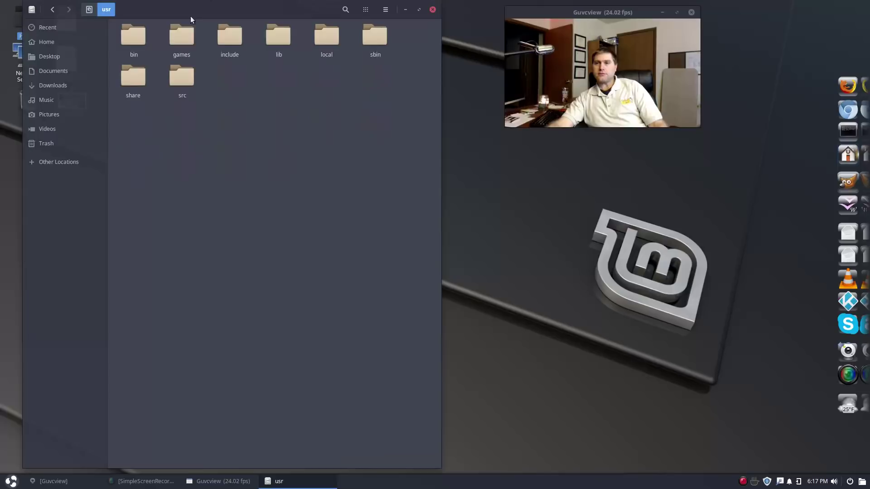
pyautogui.doubleClick(324, 38)
pyautogui.click(105, 11)
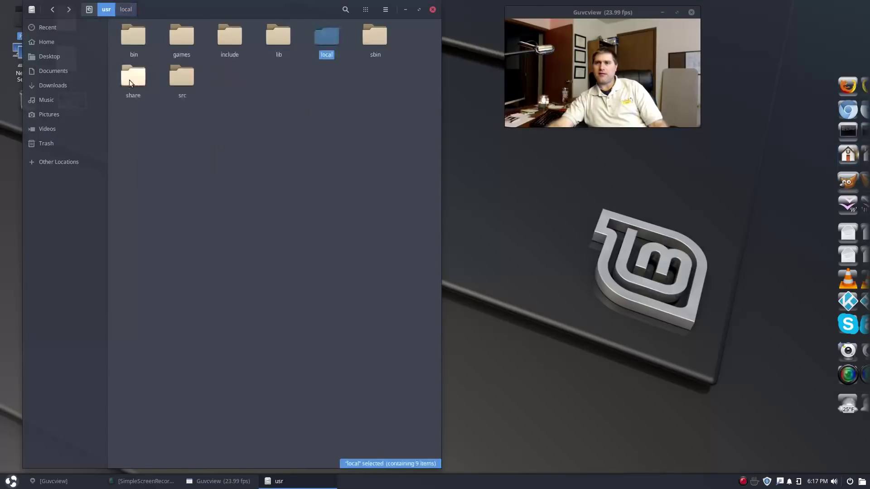
pyautogui.doubleClick(130, 80)
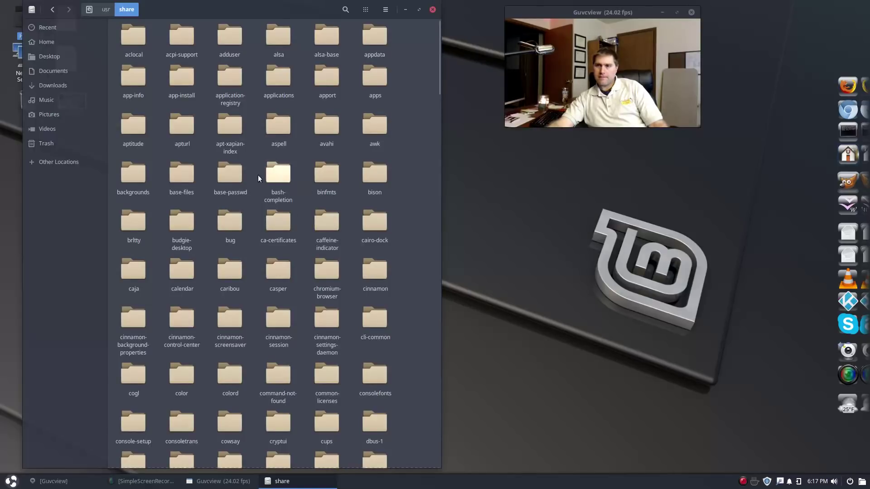
pyautogui.doubleClick(129, 176)
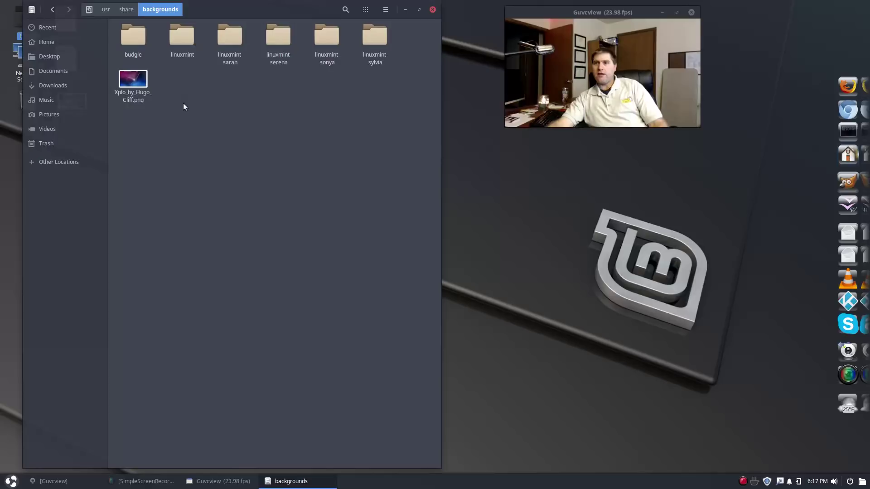
# Step: Browse the budgie wallpapers folder and return to backgrounds
pyautogui.moveTo(176, 86); pyautogui.dragTo(401, 18)
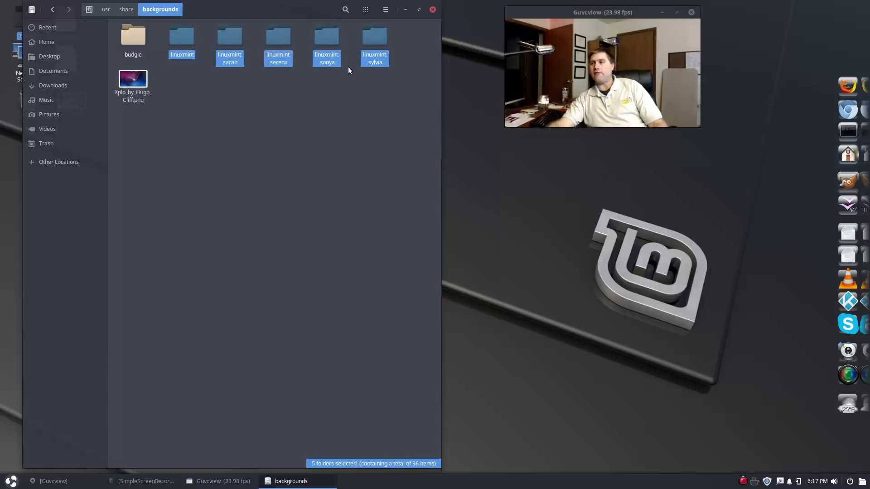
pyautogui.click(157, 58)
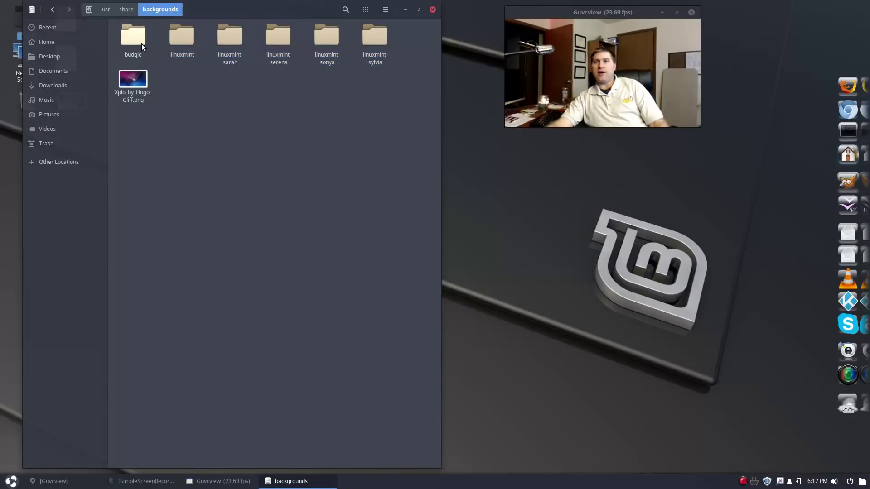
pyautogui.doubleClick(141, 44)
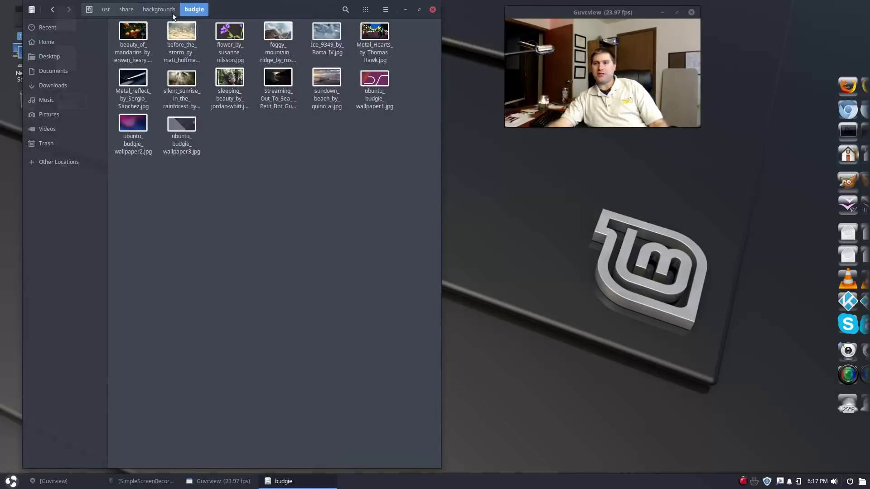
pyautogui.click(156, 10)
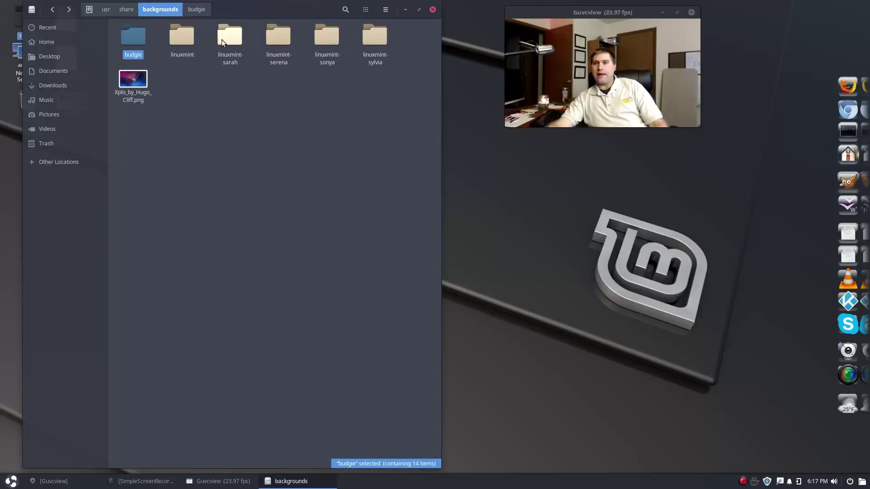
# Step: Browse the linuxmint, linuxmint-sarah and linuxmint-sylvia folders, then close Nautilus
pyautogui.doubleClick(184, 36)
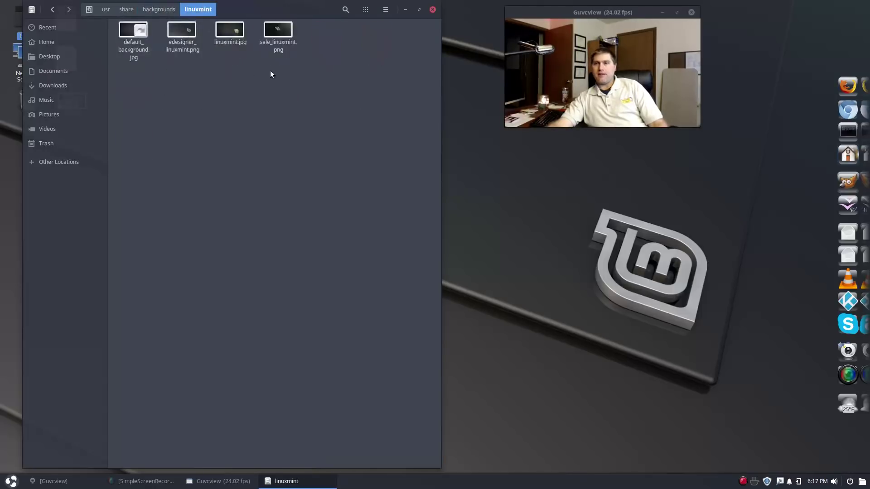
pyautogui.moveTo(266, 47); pyautogui.dragTo(186, 33)
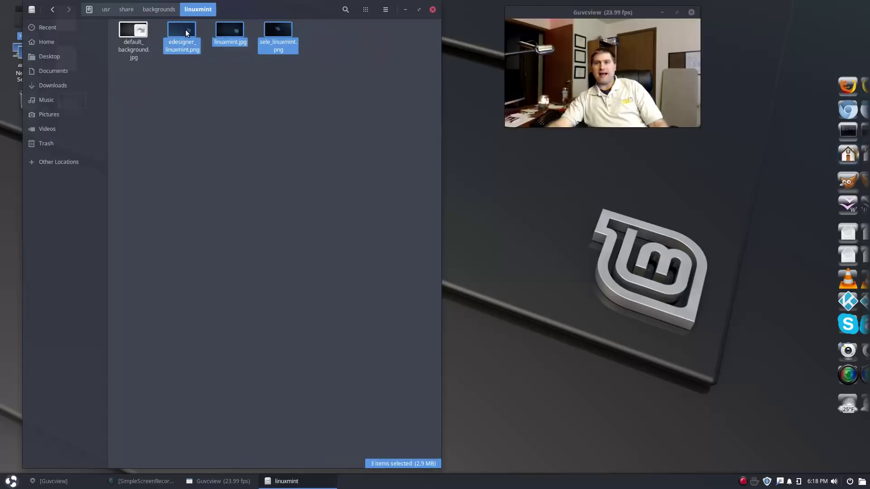
pyautogui.click(169, 10)
pyautogui.doubleClick(229, 38)
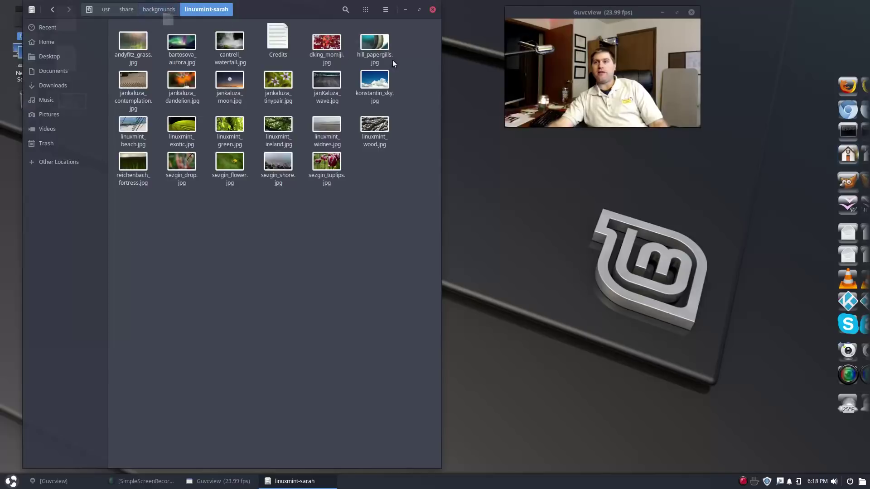
pyautogui.click(159, 9)
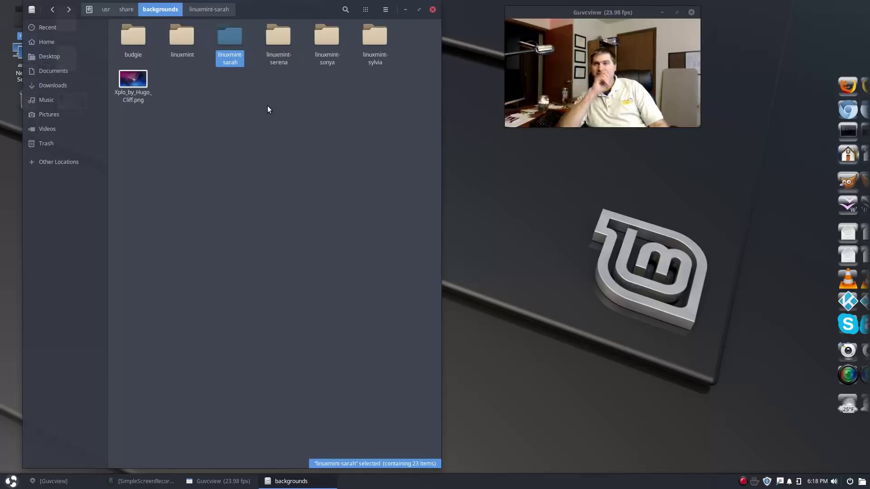
pyautogui.doubleClick(375, 43)
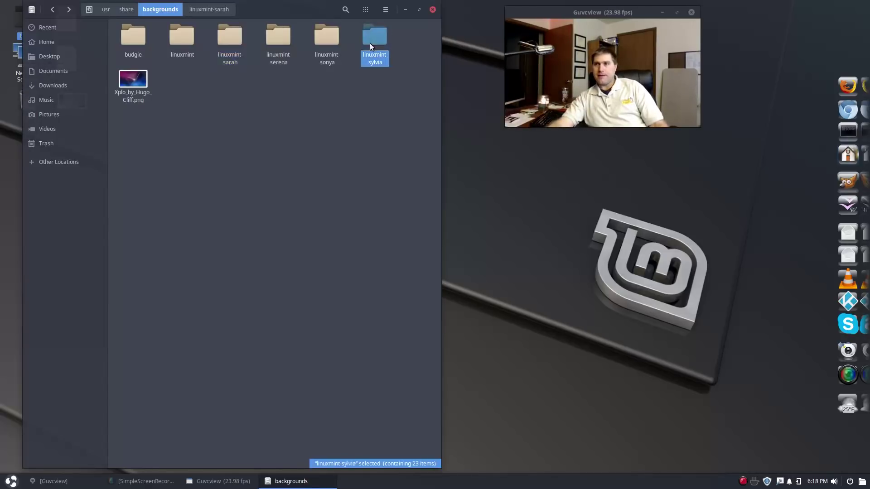
pyautogui.click(433, 9)
pyautogui.click(438, 203)
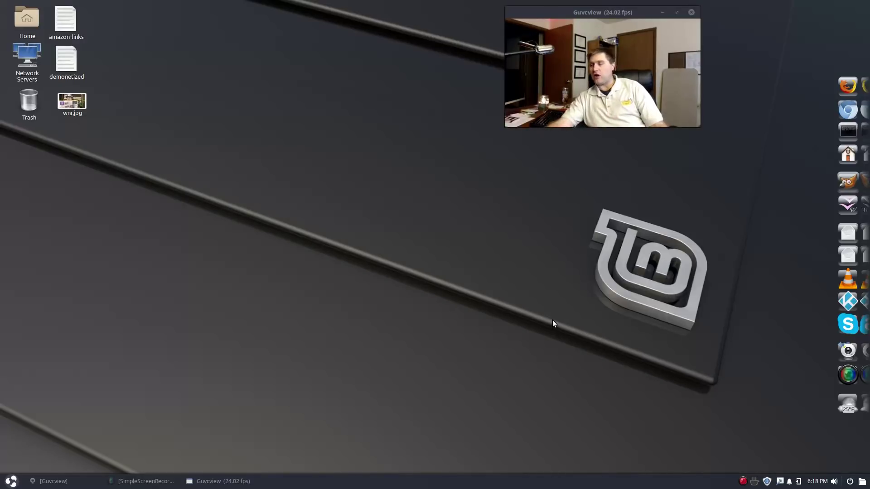
pyautogui.moveTo(613, 15); pyautogui.dragTo(691, 30)
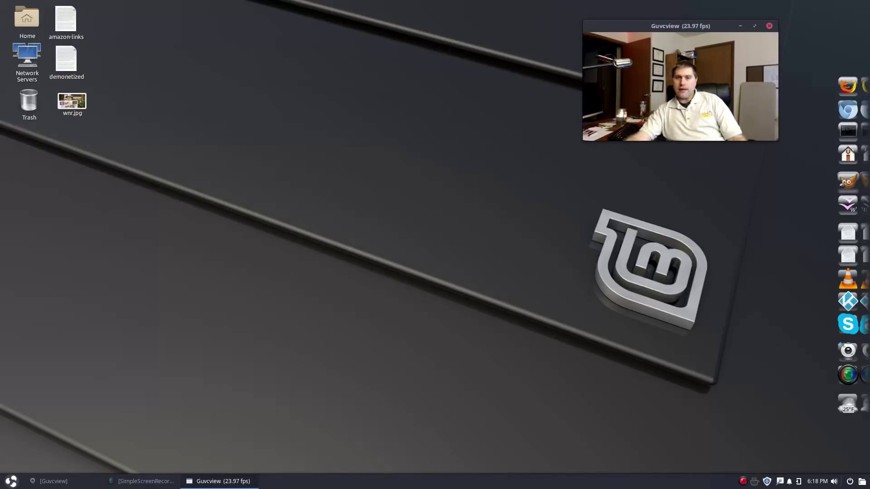
pyautogui.click(10, 483)
pyautogui.click(466, 314)
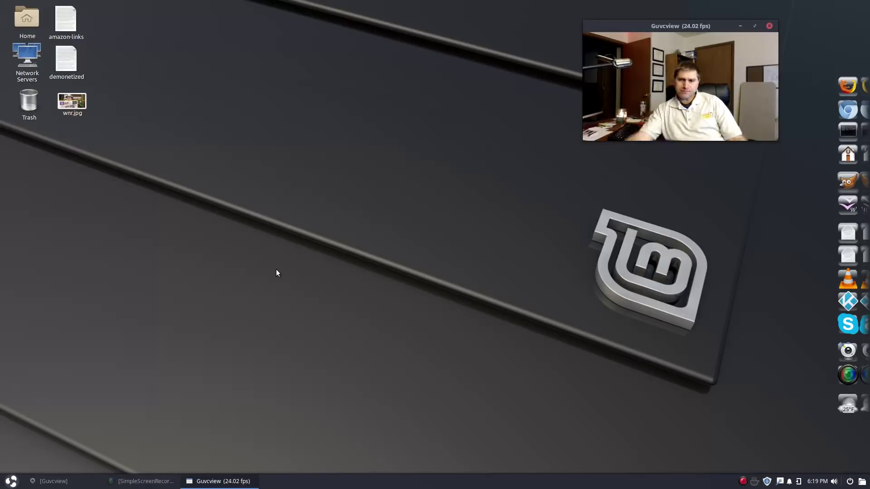
pyautogui.click(6, 479)
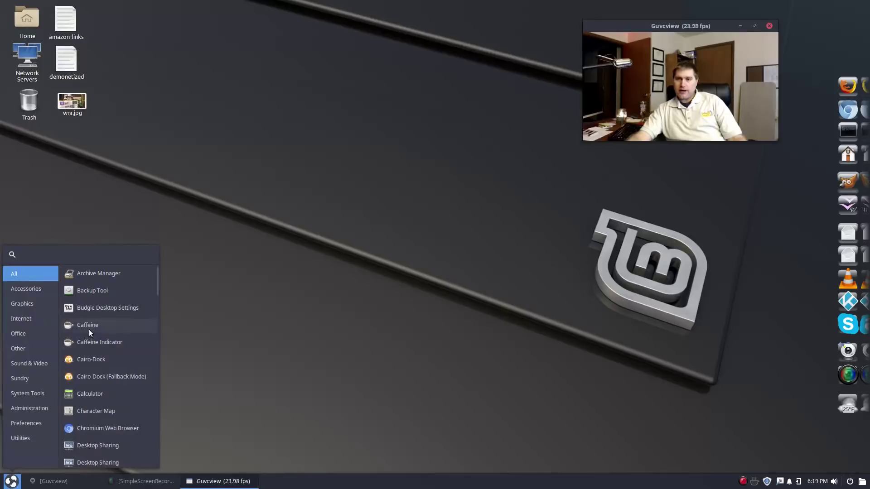
pyautogui.scroll(-3, 110, 421)
pyautogui.click(329, 340)
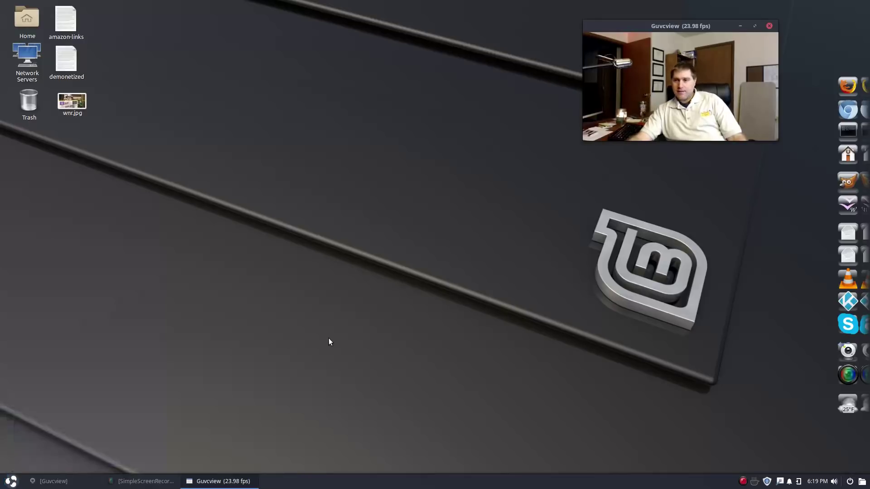